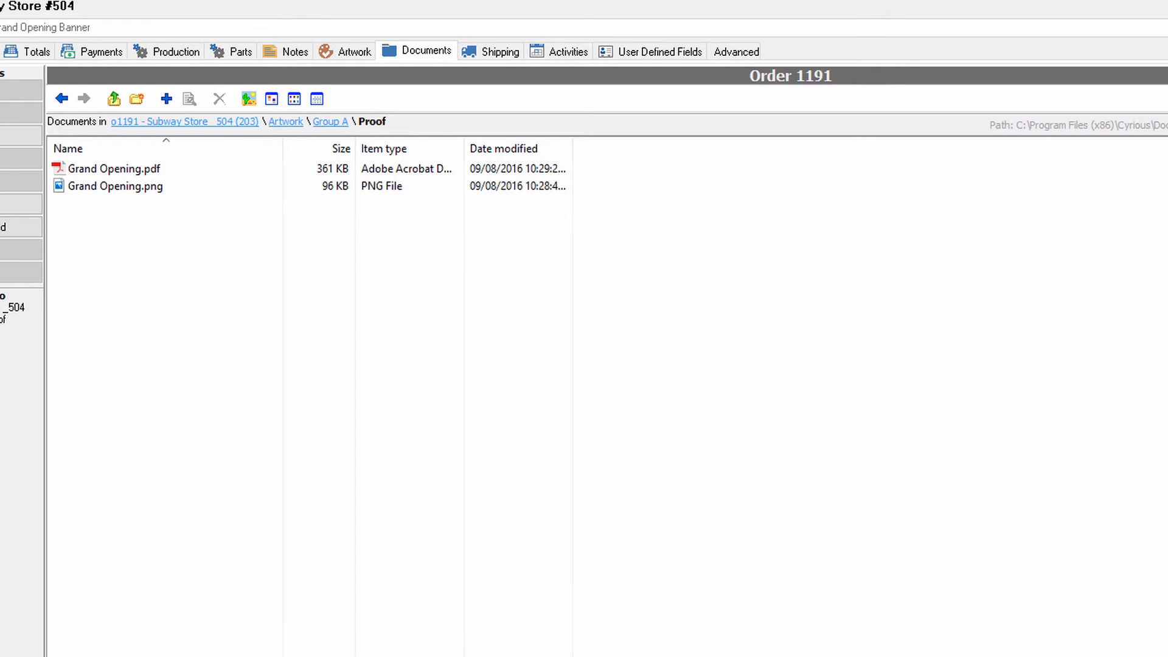
In the order's artwork, link the Wide Format Prints line item to Group A and move the group to Pending Approval
{"action": "left_click", "coordinate": [353, 52]}
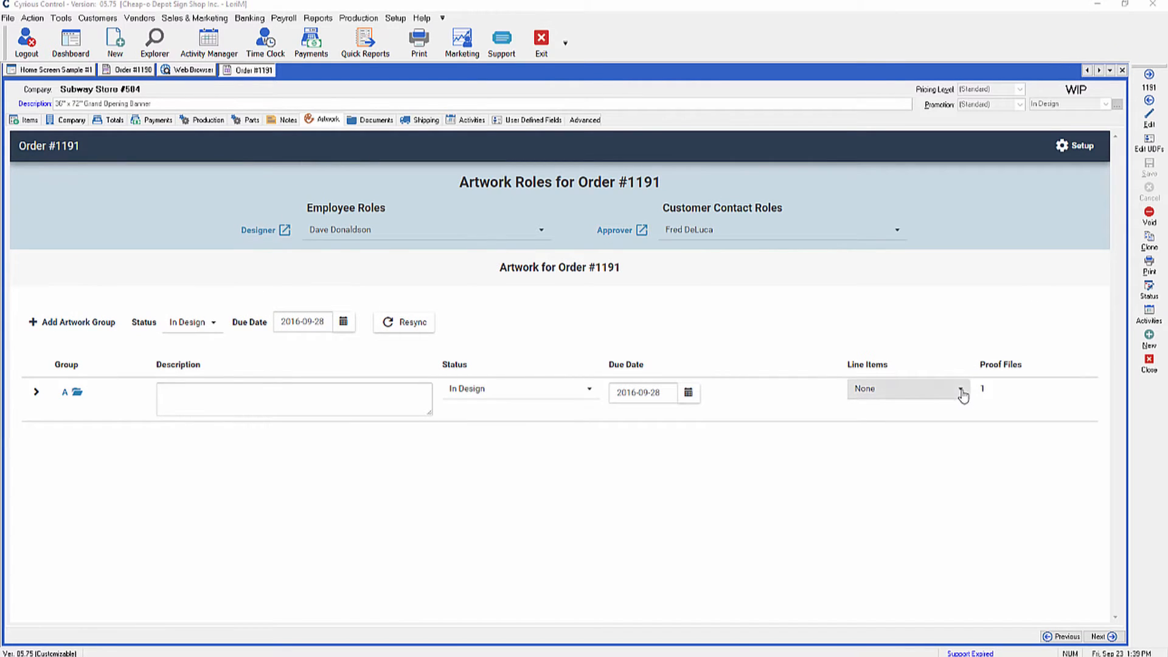
{"action": "left_click", "coordinate": [962, 395]}
{"action": "left_click", "coordinate": [858, 418]}
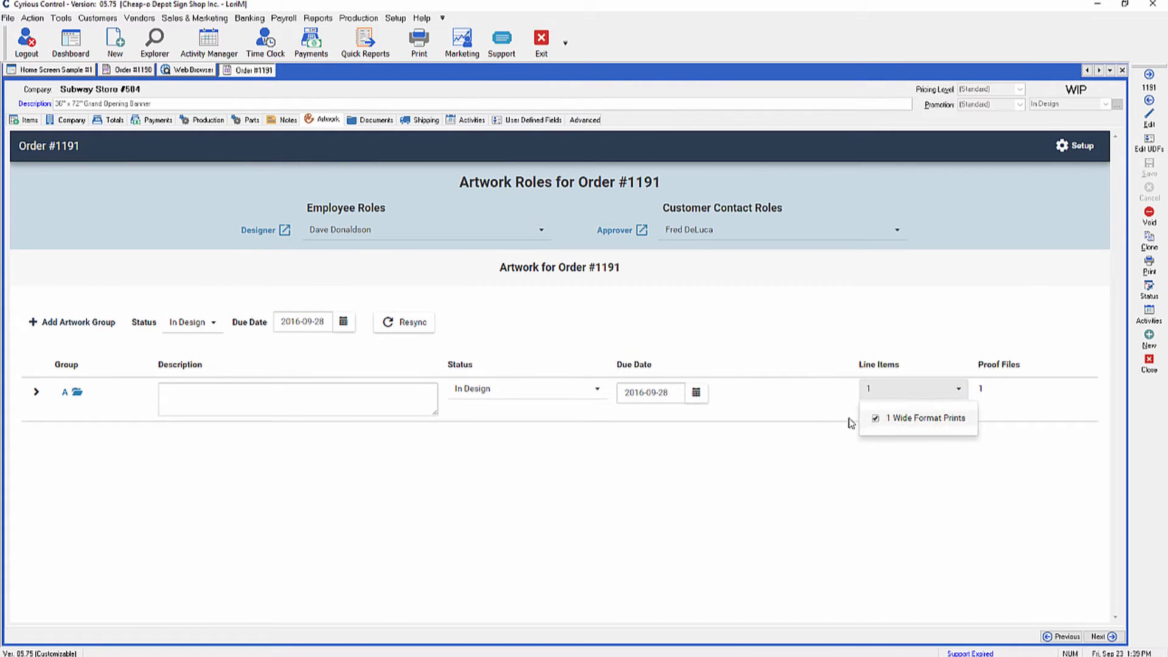
{"action": "left_click", "coordinate": [593, 393]}
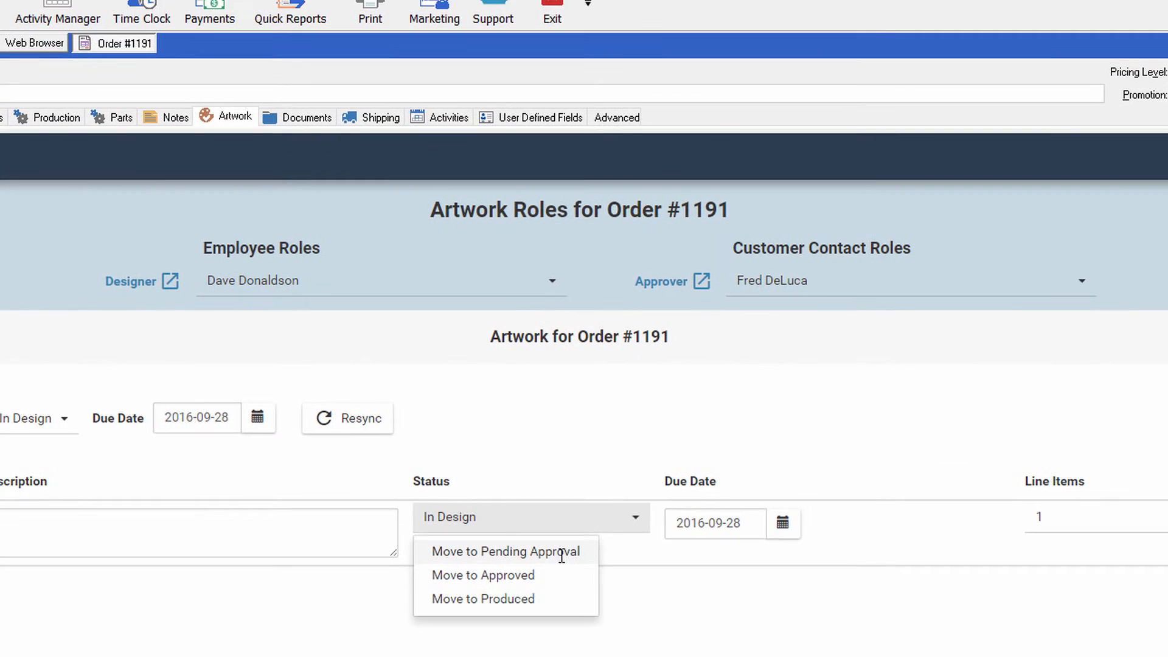
{"action": "left_click", "coordinate": [547, 413]}
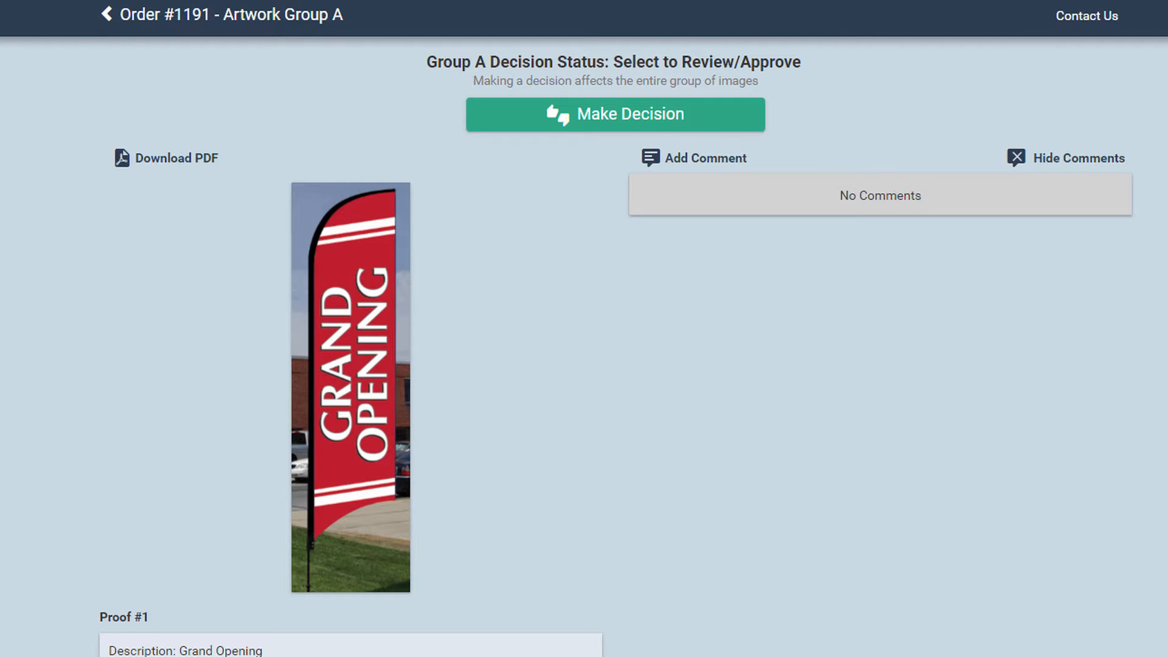
View the text comment form for Group A's proof on the approval site, dismiss it, and open the decision choices
{"action": "left_click", "coordinate": [693, 159]}
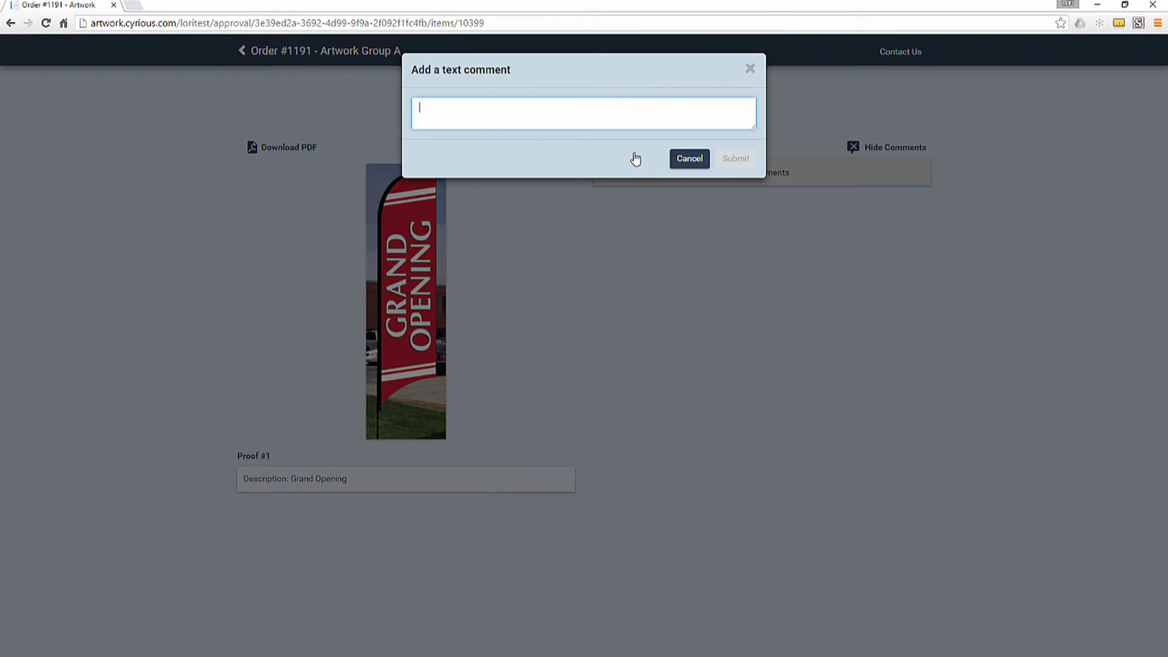
{"action": "left_click", "coordinate": [691, 159]}
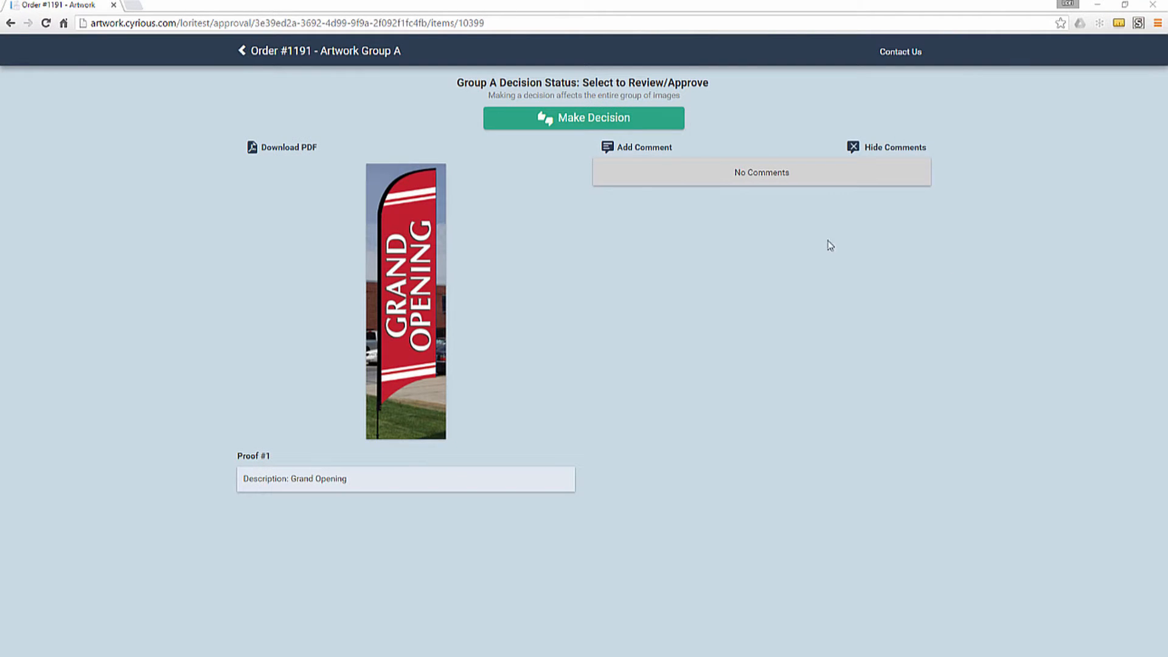
{"action": "left_click", "coordinate": [638, 121]}
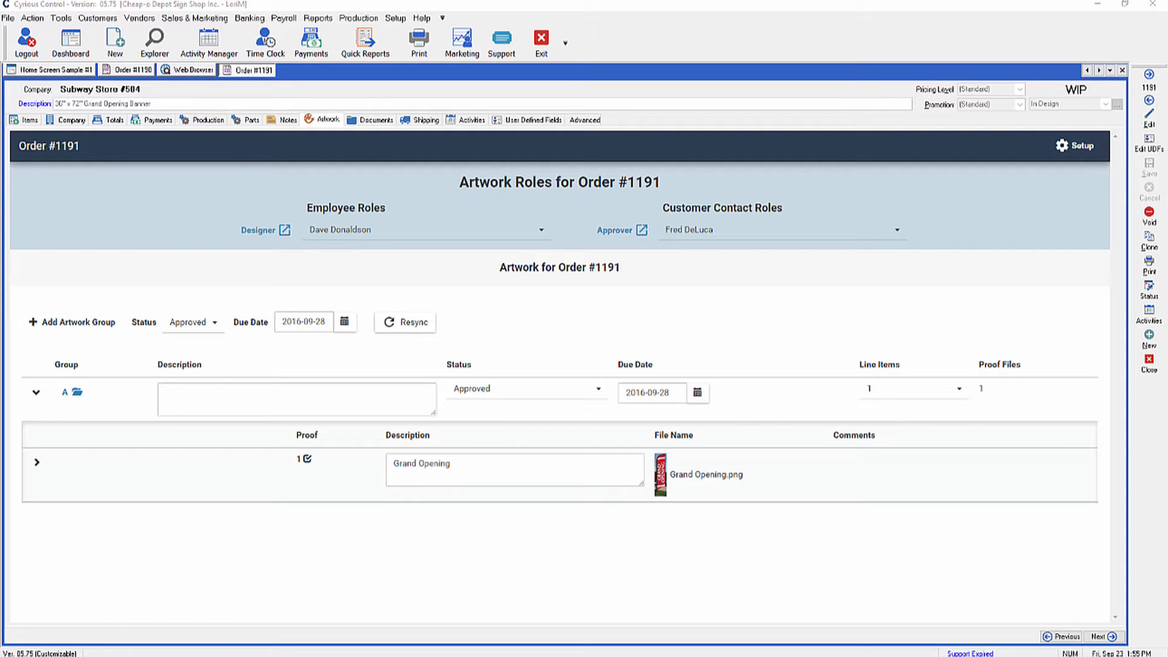
Put the Grand Opening Banner order into edit mode, save it, and return to its artwork
{"action": "left_click", "coordinate": [1157, 121]}
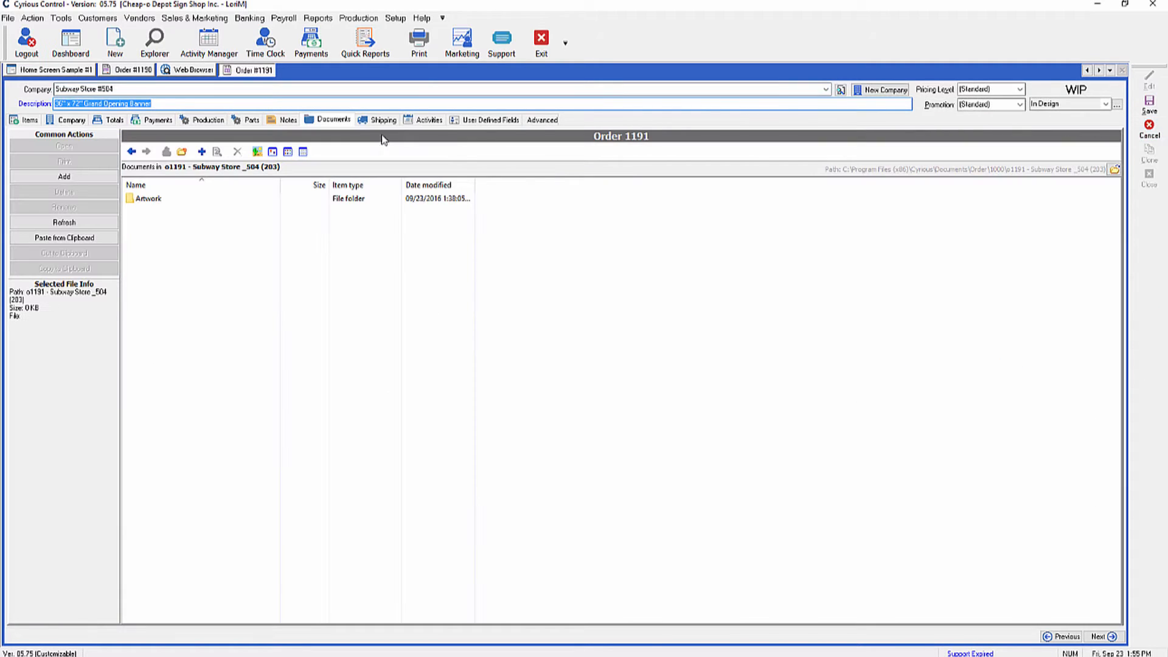
{"action": "left_click", "coordinate": [1157, 107]}
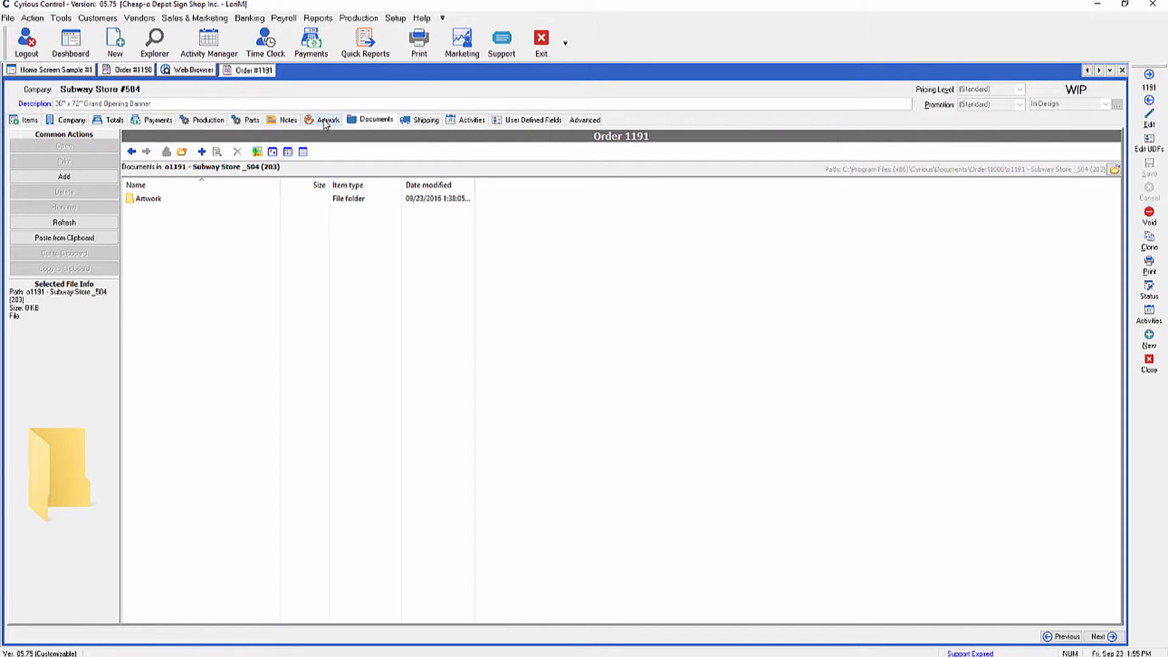
{"action": "left_click", "coordinate": [327, 121]}
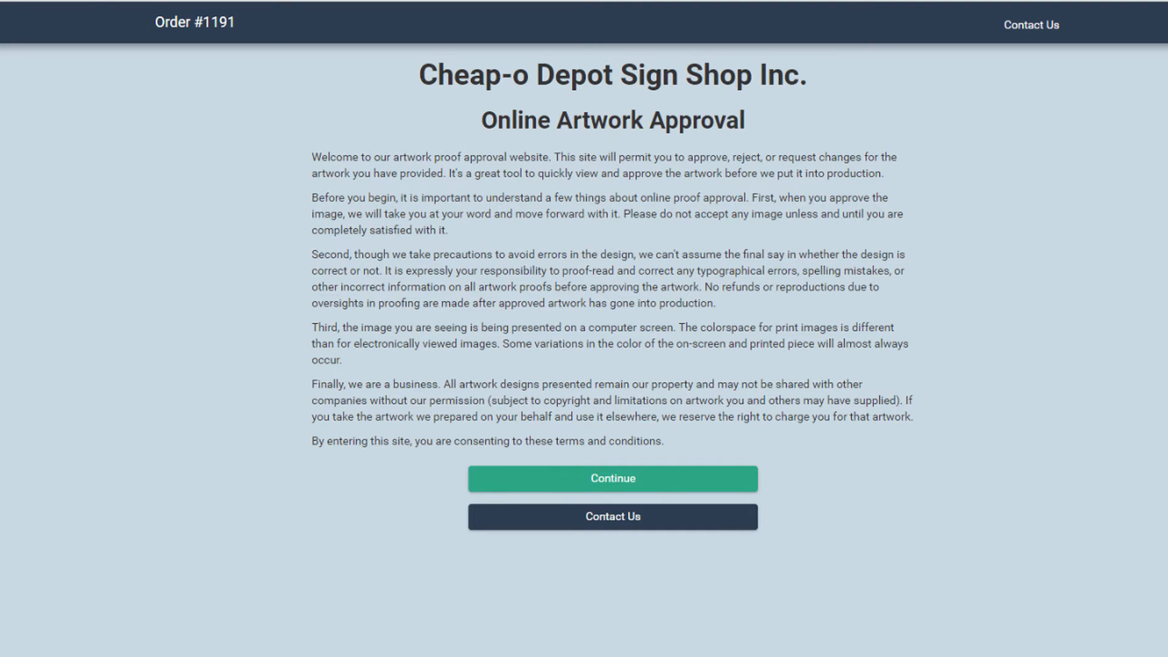
Accept the approval site's welcome terms, view the decision choices for Artwork Group A, and close them without deciding
{"action": "left_click", "coordinate": [613, 478]}
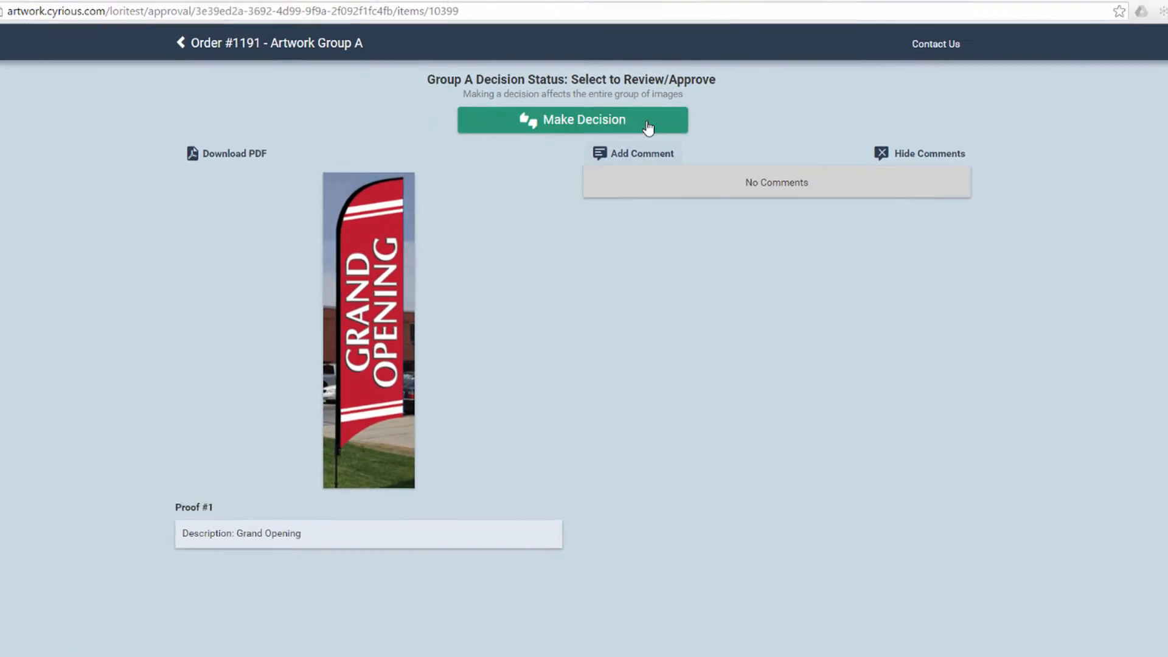
{"action": "left_click", "coordinate": [649, 125]}
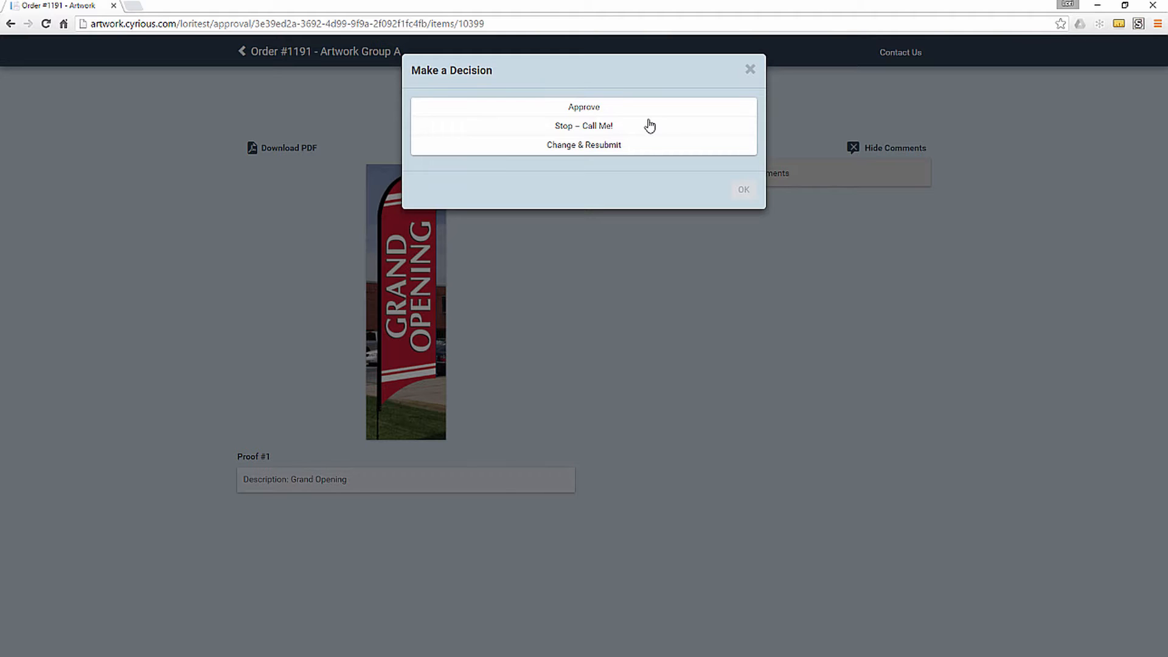
{"action": "left_click", "coordinate": [750, 70]}
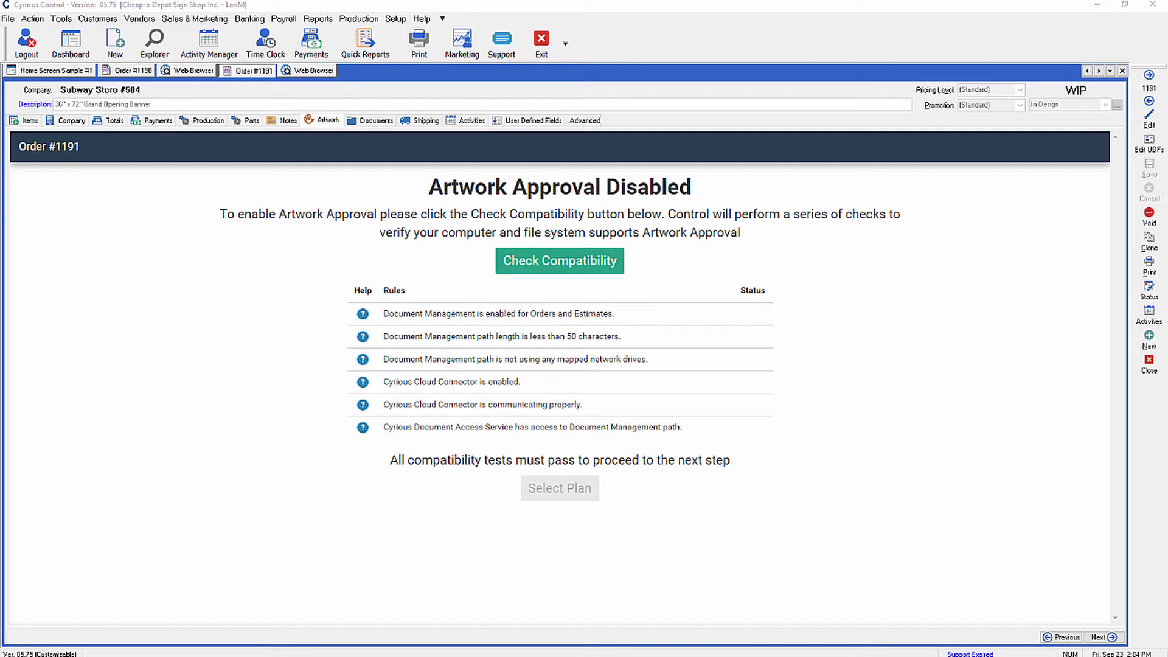
Run the Artwork Approval compatibility check and proceed to the plan selection
{"action": "left_click", "coordinate": [571, 265]}
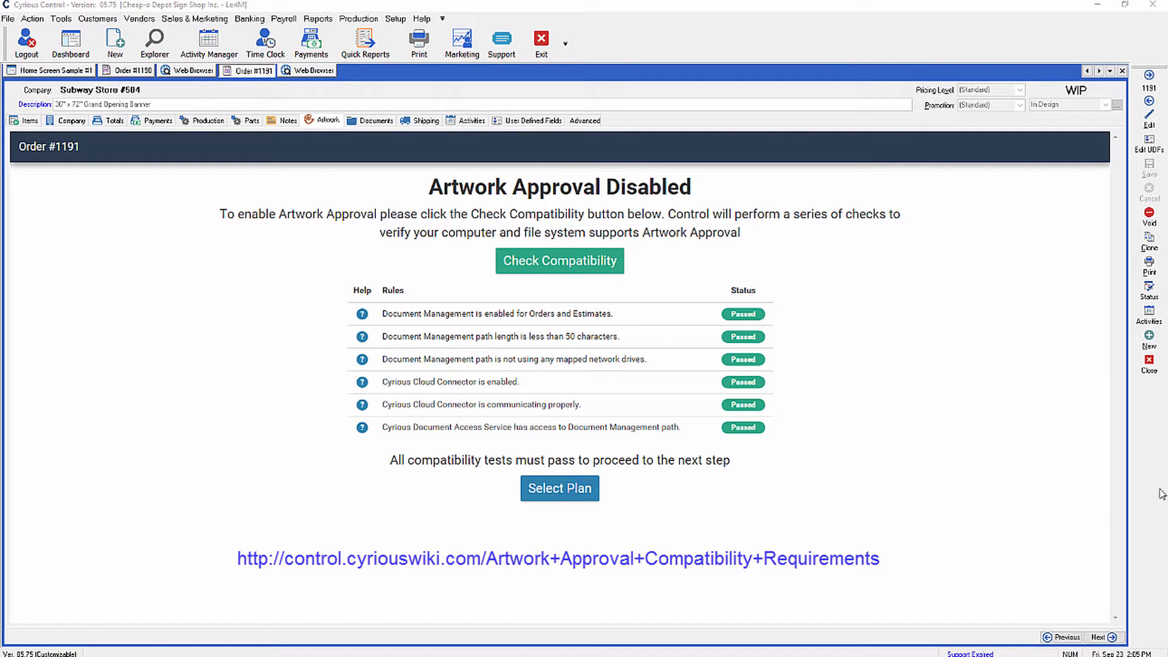
{"action": "left_click", "coordinate": [571, 493]}
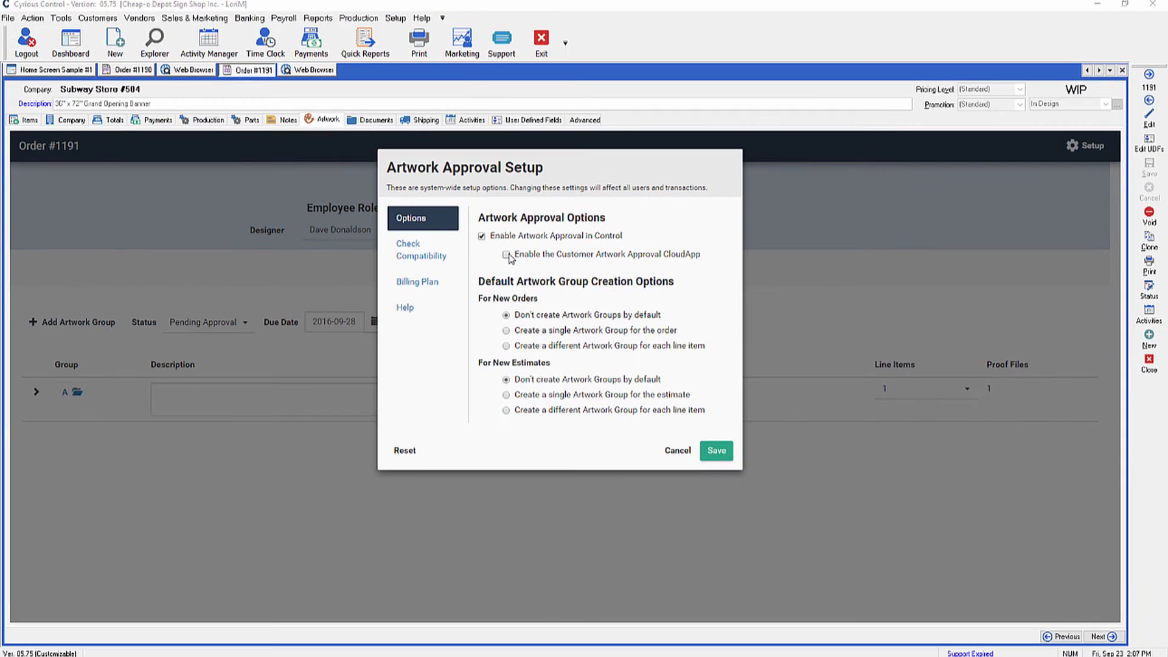
Enable the Customer Artwork Approval CloudApp and open the email setup for artwork notifications
{"action": "left_click", "coordinate": [506, 255]}
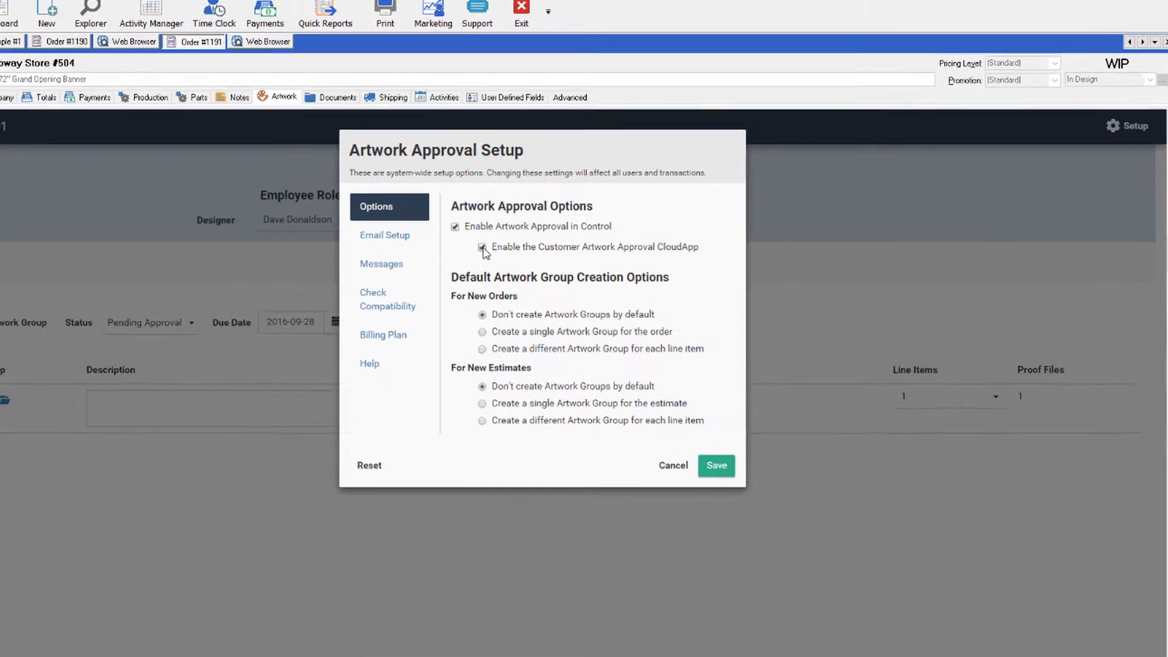
{"action": "left_click", "coordinate": [506, 255]}
{"action": "left_click", "coordinate": [404, 224]}
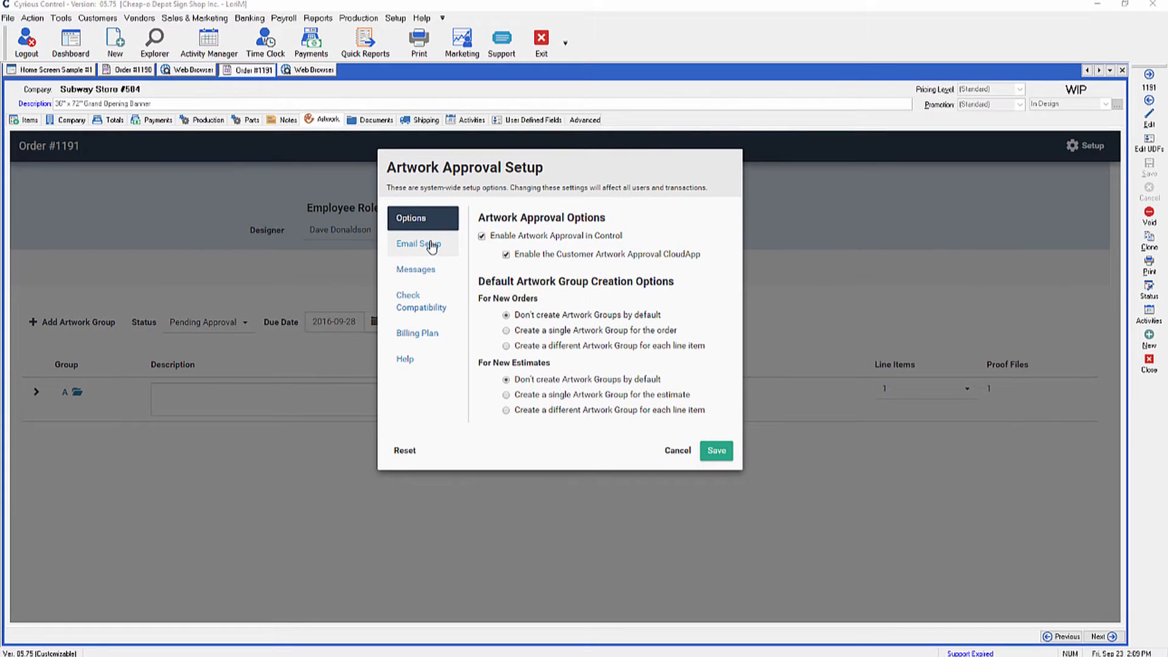
{"action": "left_click", "coordinate": [335, 219]}
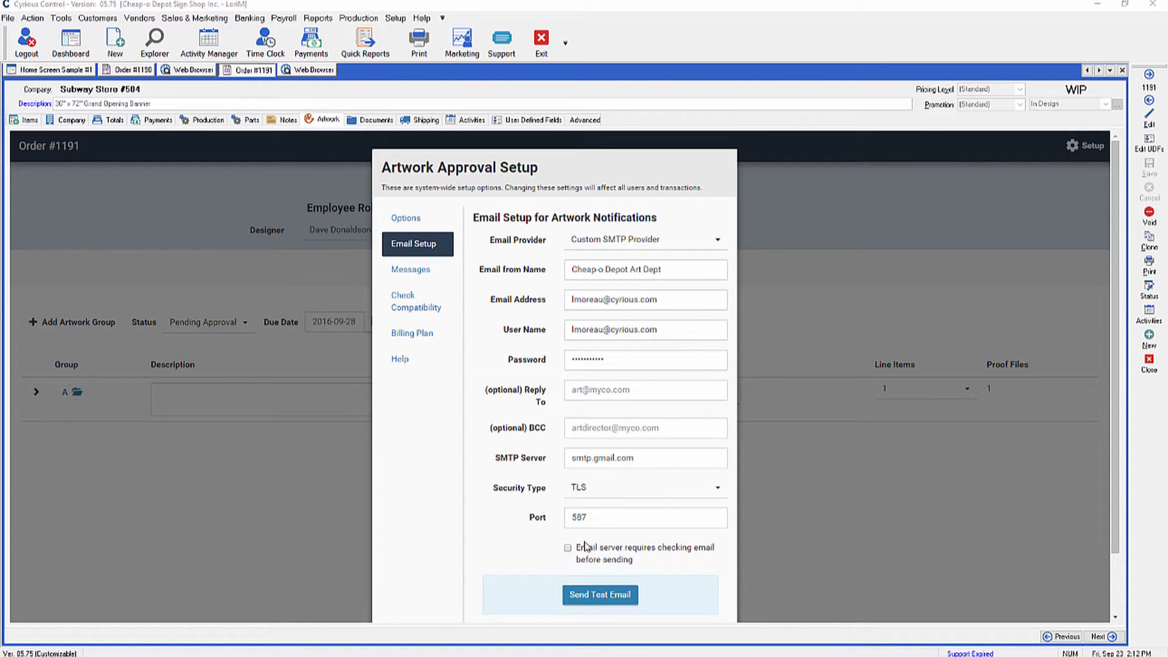
Send a test email with the custom SMTP provider configured for artwork notifications and save the setup
{"action": "scroll", "coordinate": [946, 538], "scroll_direction": "down", "scroll_amount": 1}
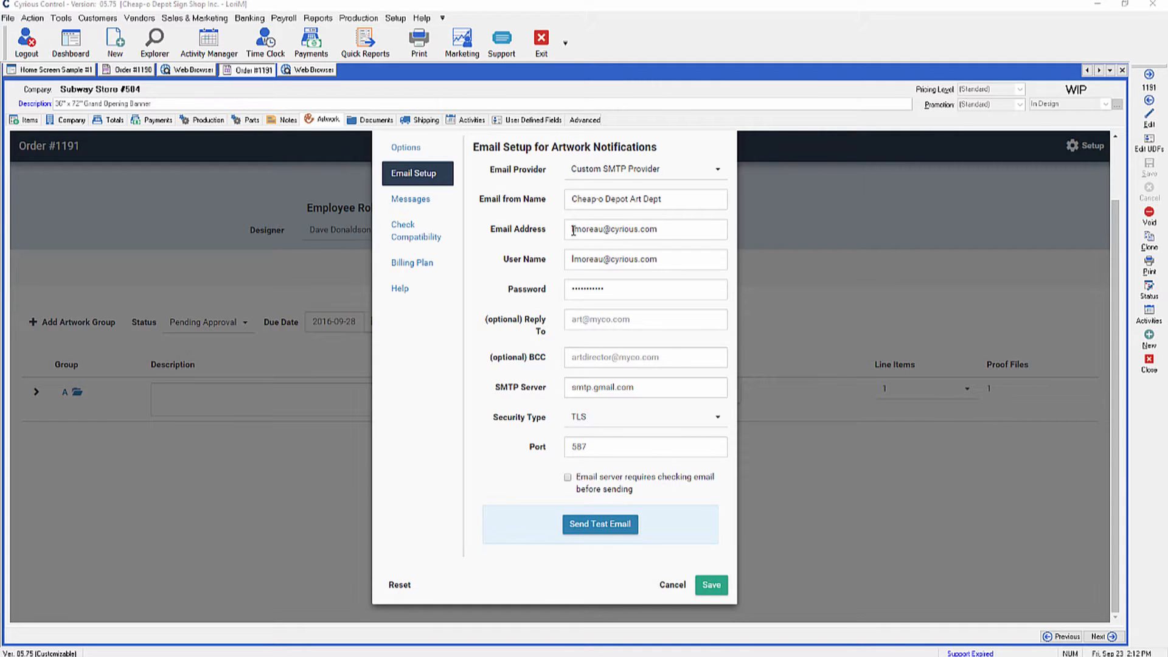
{"action": "left_click_drag", "start_coordinate": [570, 229], "coordinate": [679, 230]}
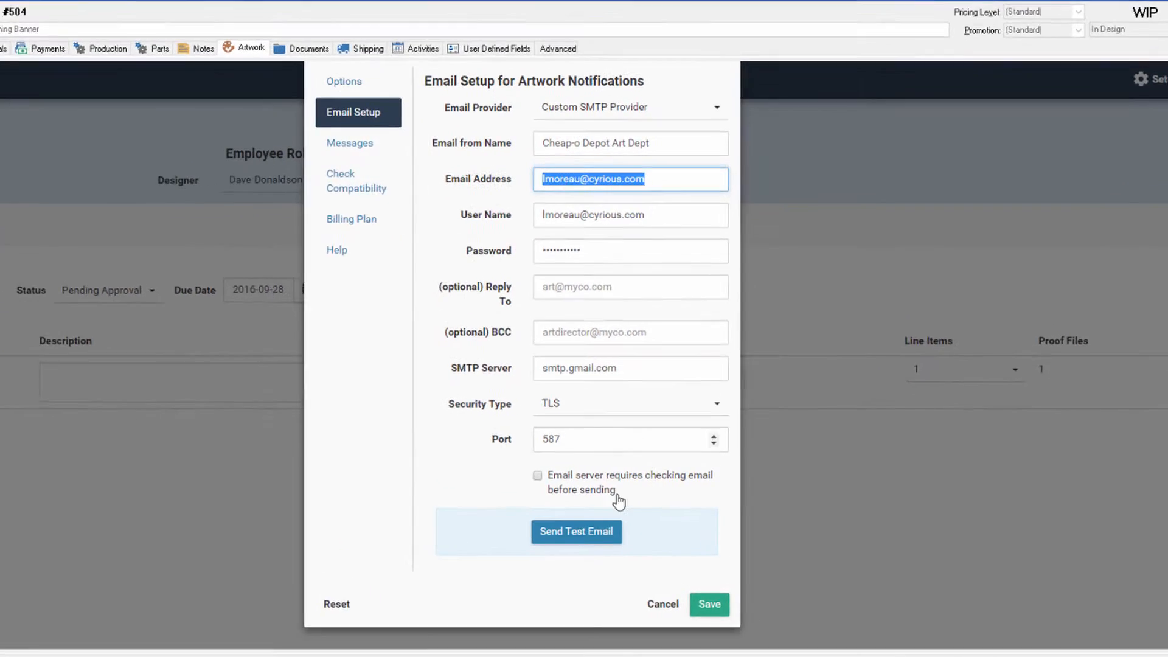
{"action": "left_click", "coordinate": [546, 546]}
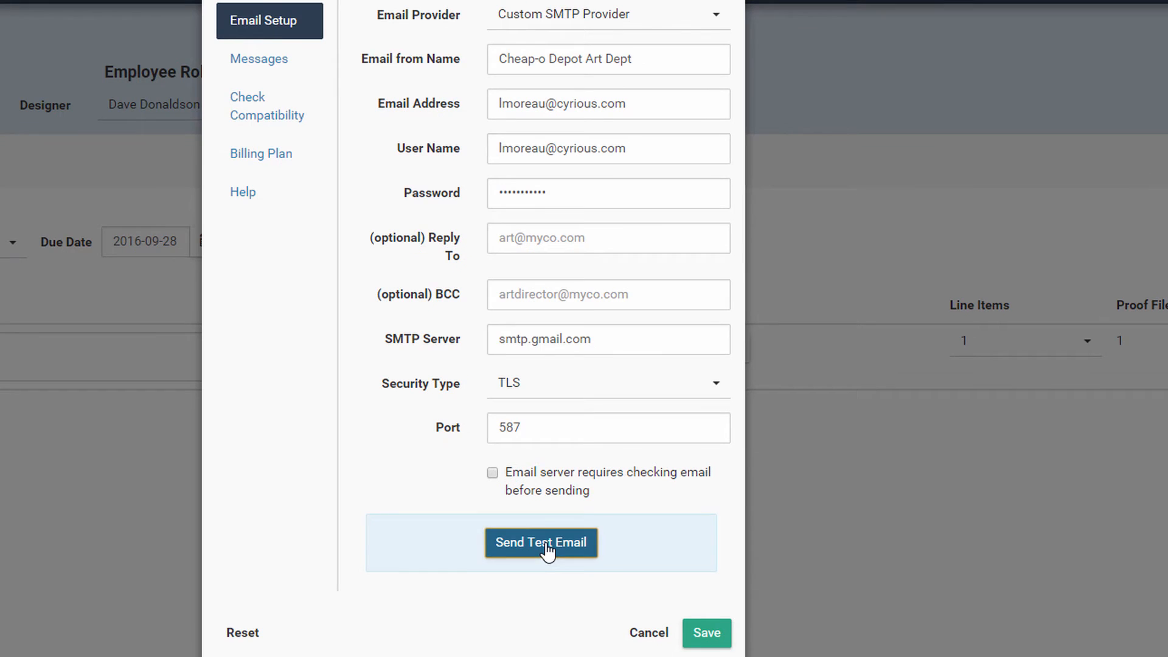
{"action": "scroll", "coordinate": [798, 492], "scroll_direction": "down", "scroll_amount": 2}
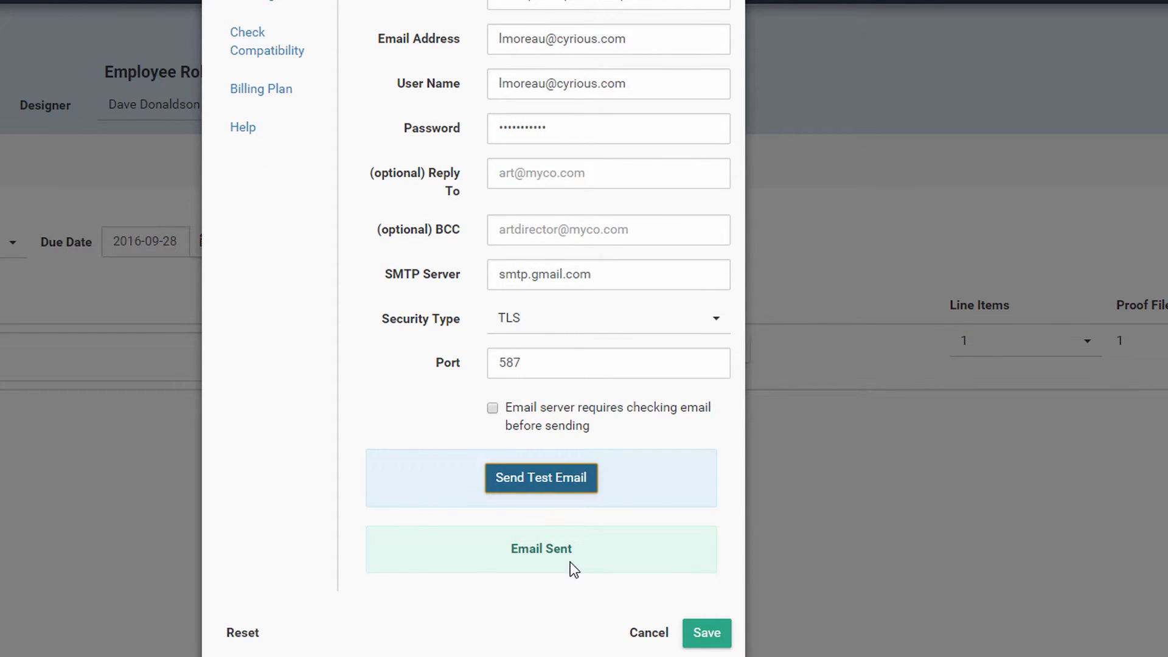
{"action": "left_click_drag", "start_coordinate": [639, 37], "coordinate": [490, 37]}
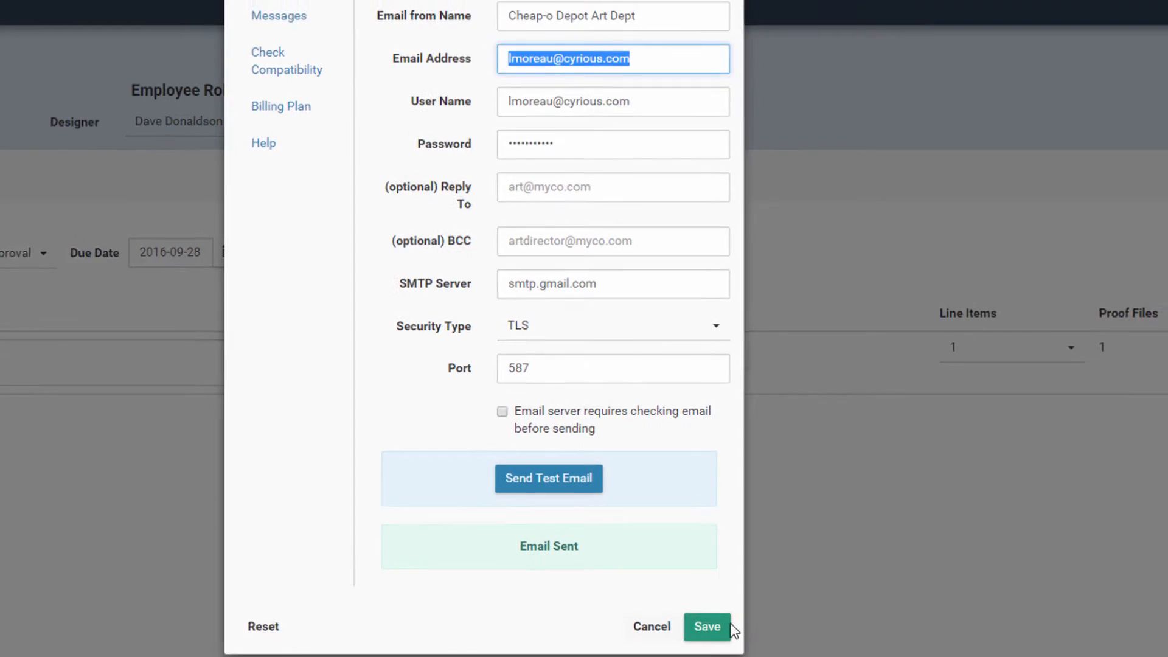
{"action": "left_click", "coordinate": [729, 626]}
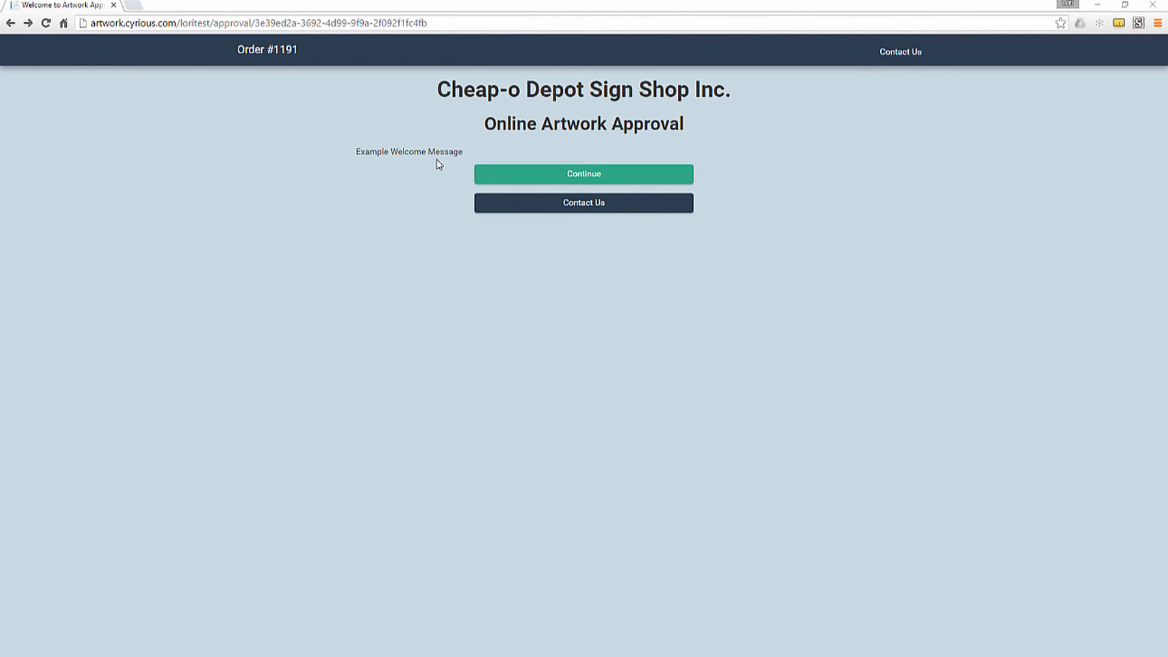
Continue past the approval site's custom welcome message, view the contact page, and return to the artwork groups
{"action": "left_click", "coordinate": [613, 177]}
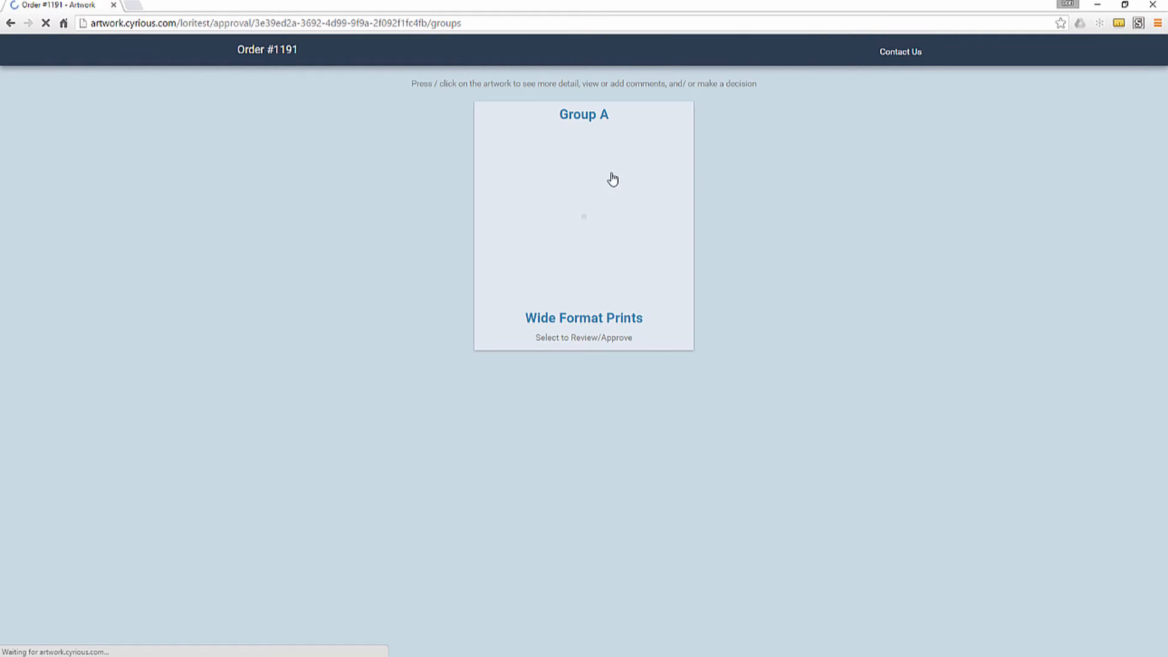
{"action": "left_click", "coordinate": [909, 57]}
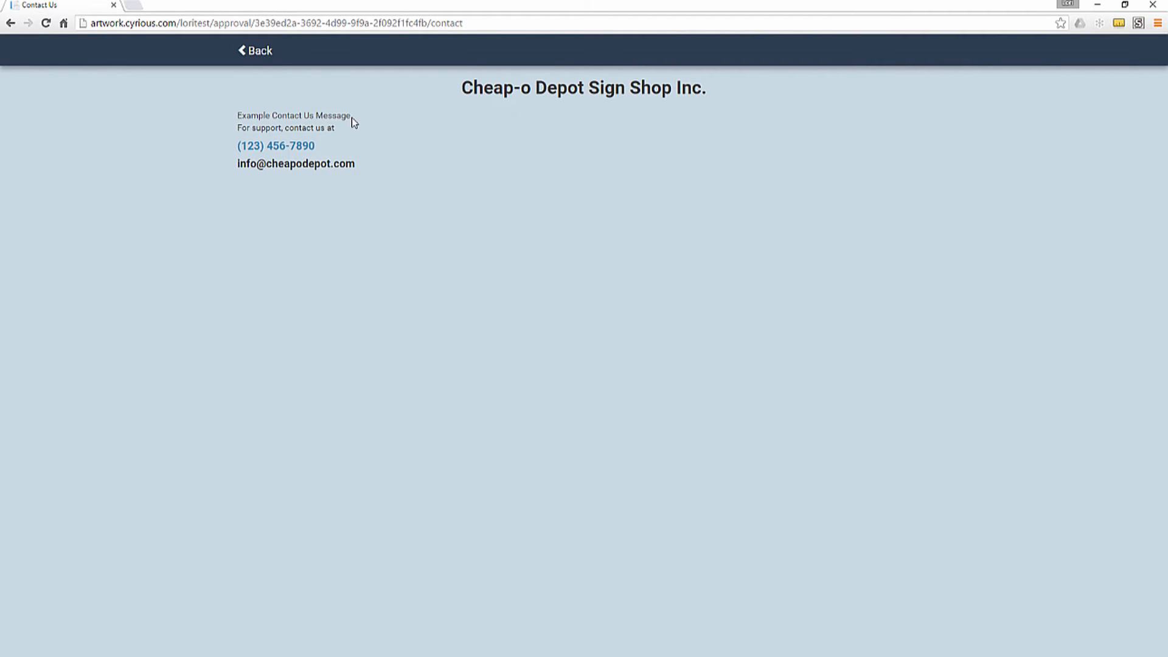
{"action": "left_click", "coordinate": [268, 53]}
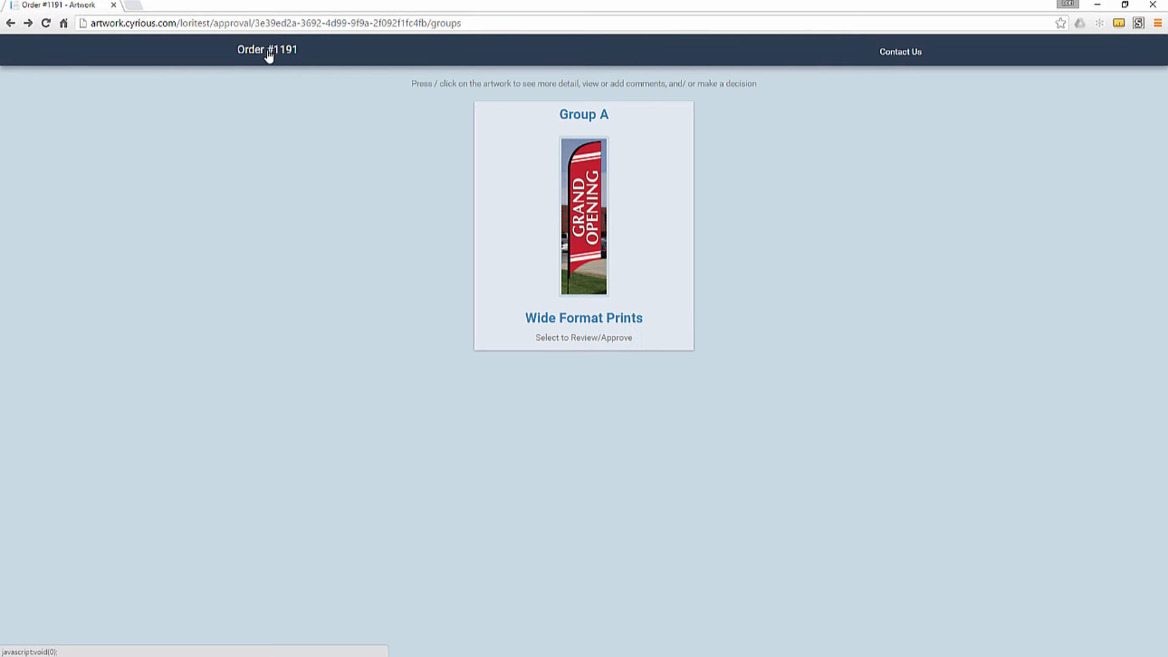
Open Group A's proof on the approval site and choose Approve as the decision
{"action": "left_click", "coordinate": [601, 194]}
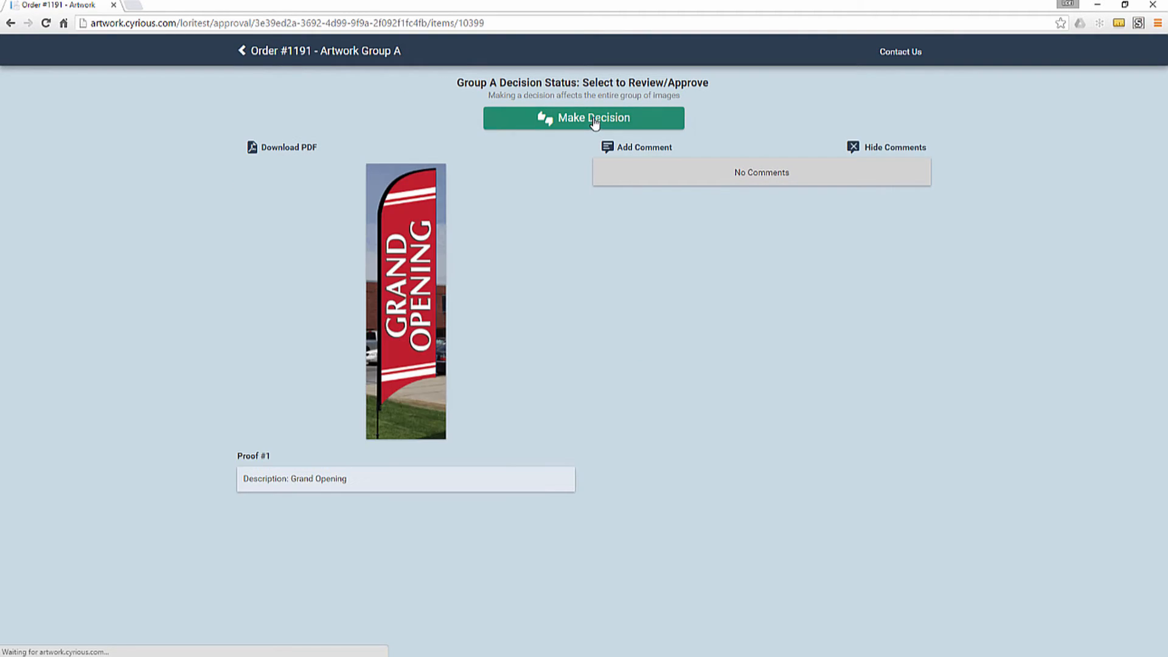
{"action": "left_click", "coordinate": [594, 122]}
{"action": "left_click", "coordinate": [591, 110]}
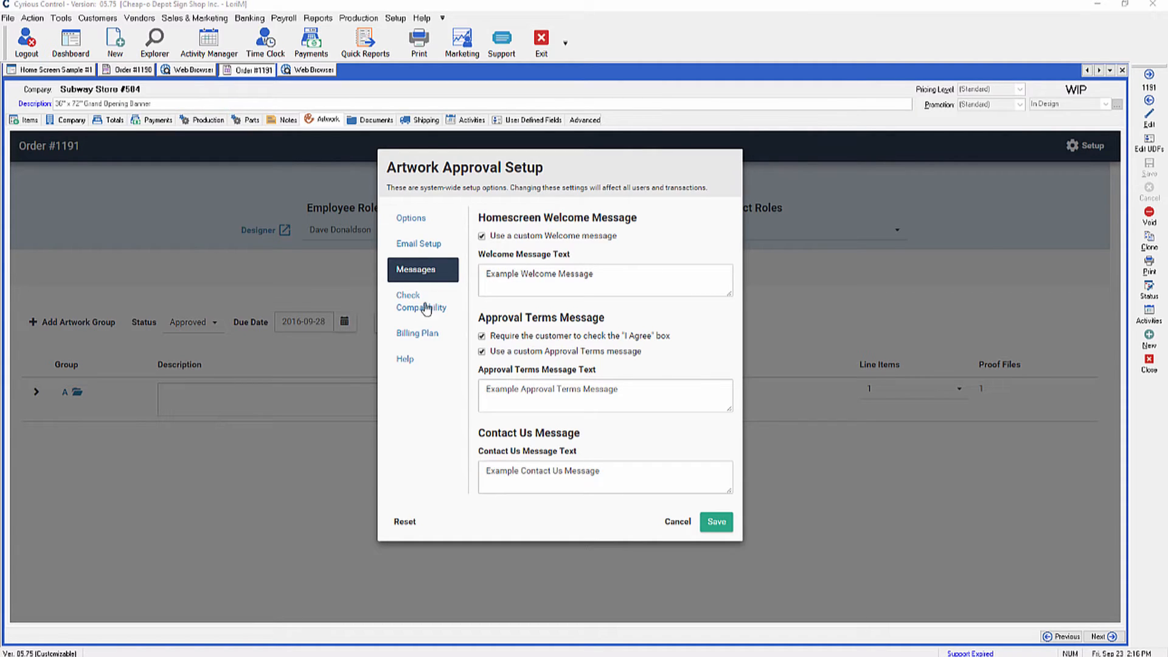
Review the compatibility rules, billing plans and help information in the Artwork Approval setup
{"action": "left_click", "coordinate": [400, 311]}
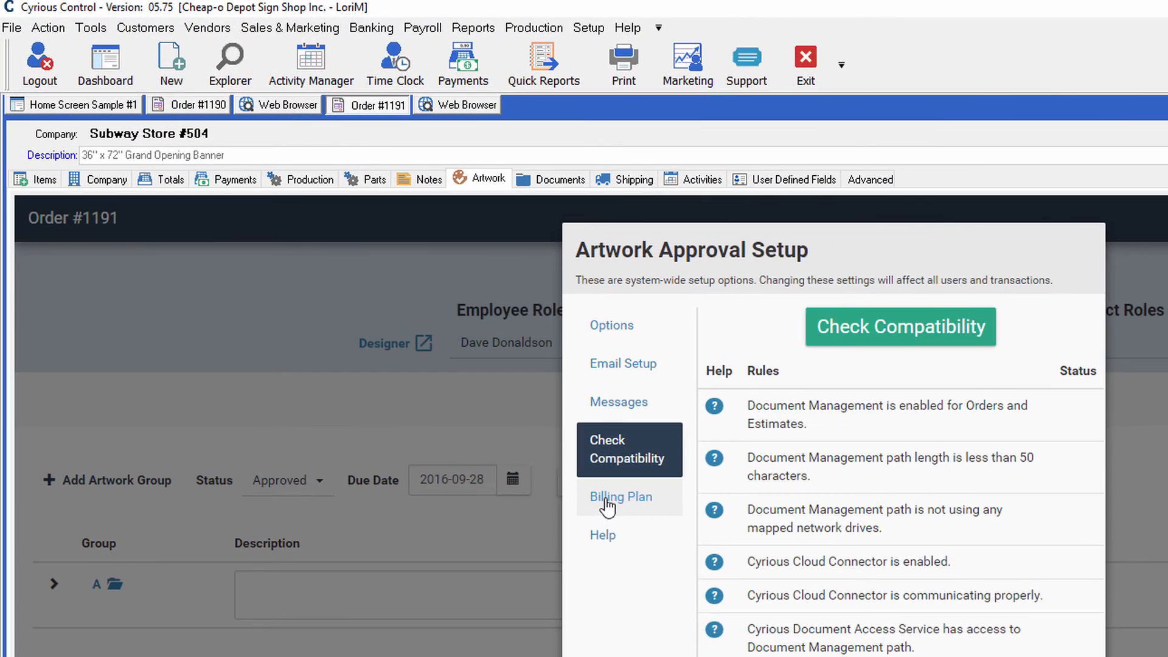
{"action": "left_click", "coordinate": [408, 339]}
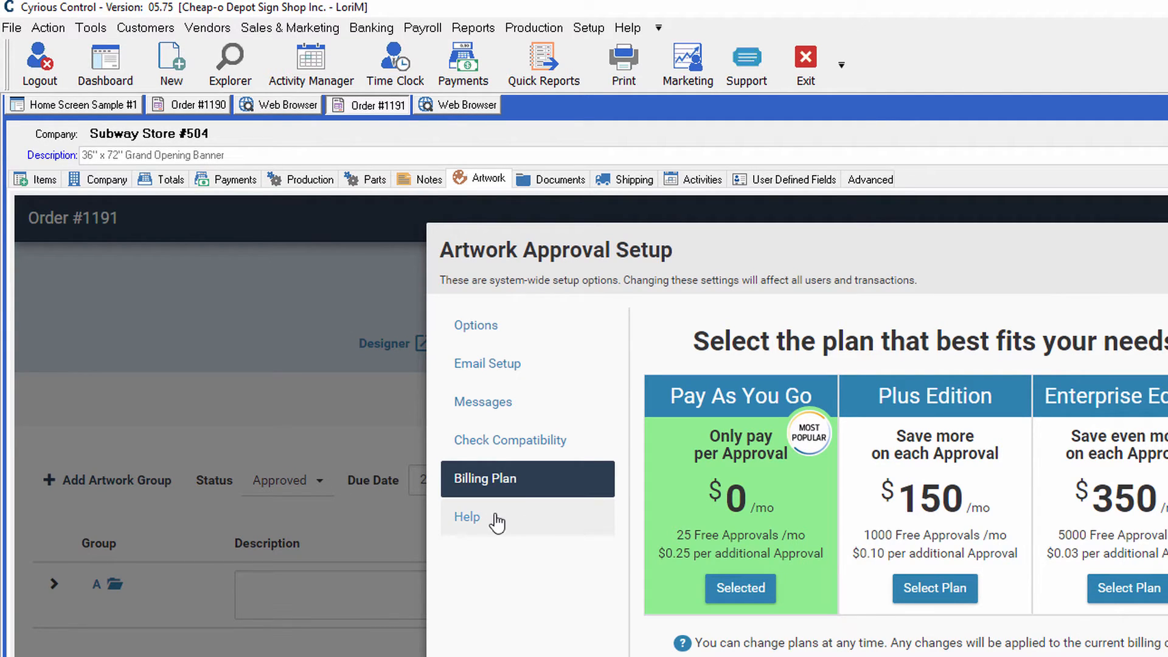
{"action": "left_click", "coordinate": [470, 527]}
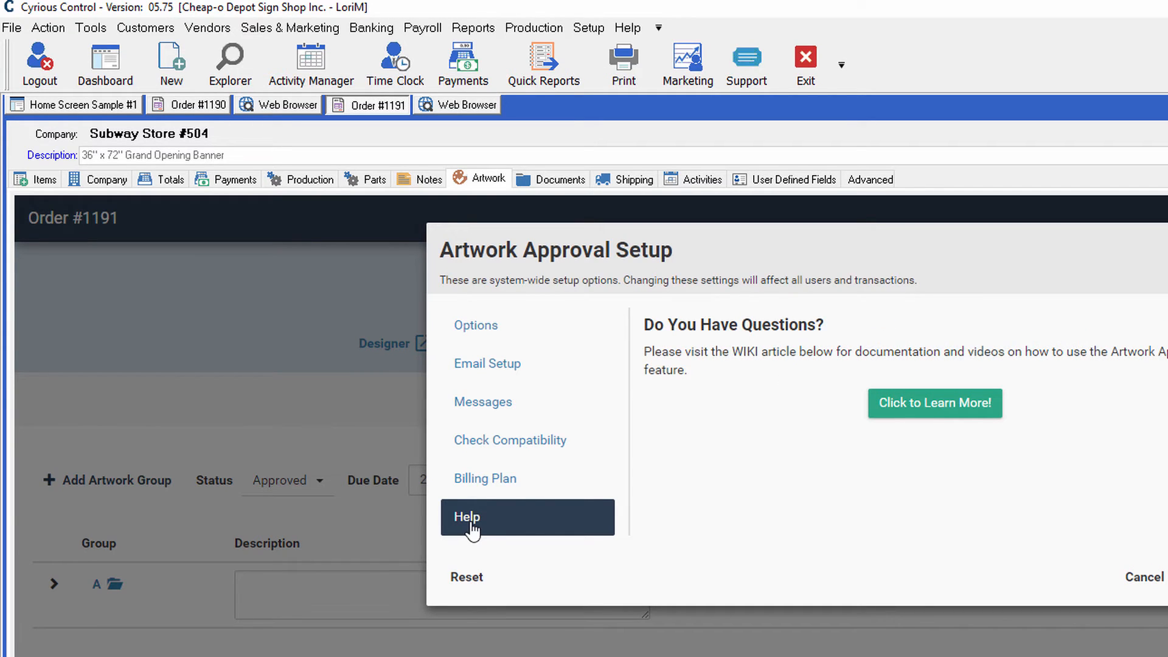
Open the Artwork Approval wiki article and read through its overview and feature list
{"action": "left_click", "coordinate": [933, 404]}
{"action": "scroll", "coordinate": [947, 594], "scroll_direction": "down", "scroll_amount": 6}
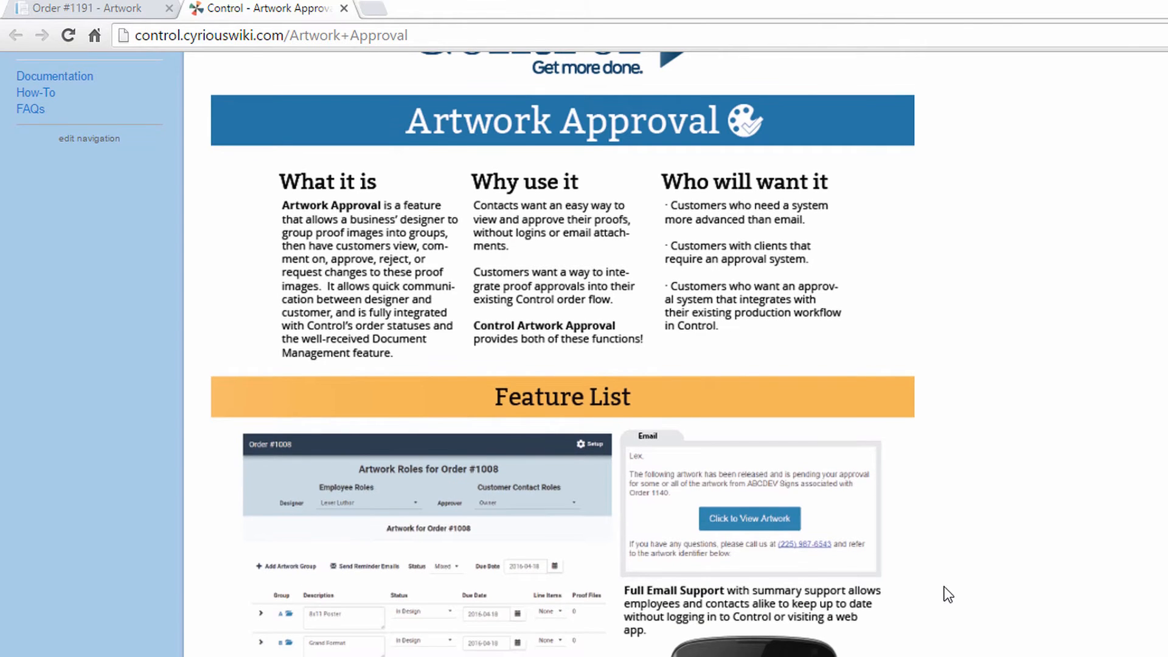
{"action": "scroll", "coordinate": [947, 595], "scroll_direction": "down", "scroll_amount": 9}
{"action": "scroll", "coordinate": [947, 593], "scroll_direction": "down", "scroll_amount": 9}
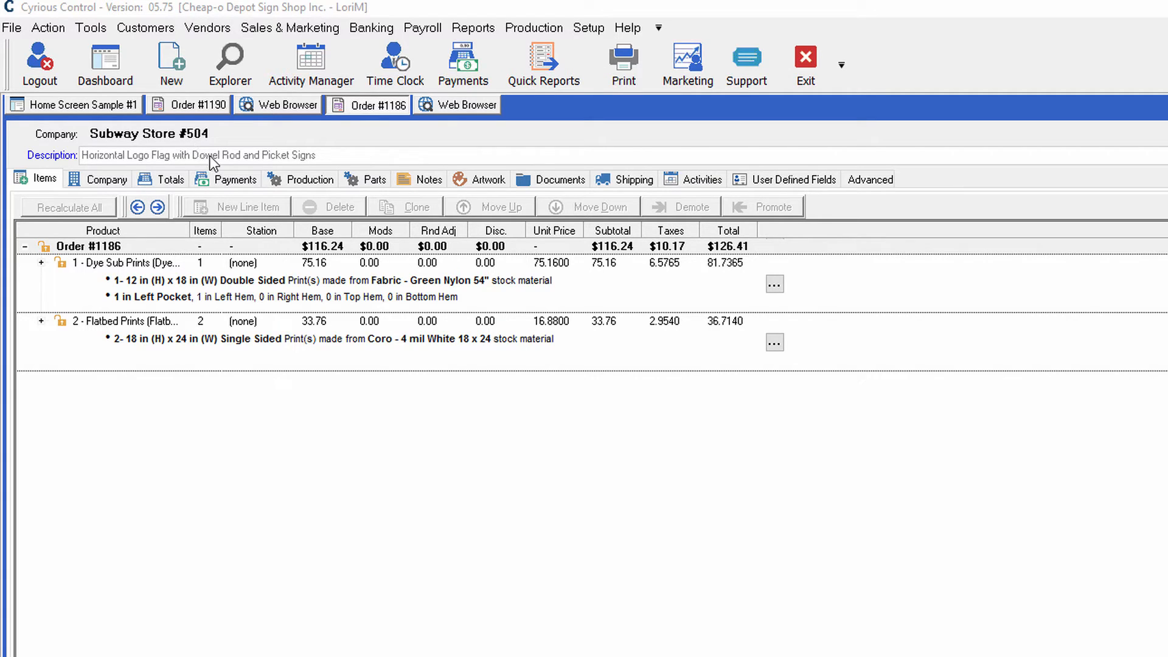
Open the Subway Store #504 company record from the order and view its default artwork roles
{"action": "left_click", "coordinate": [104, 179]}
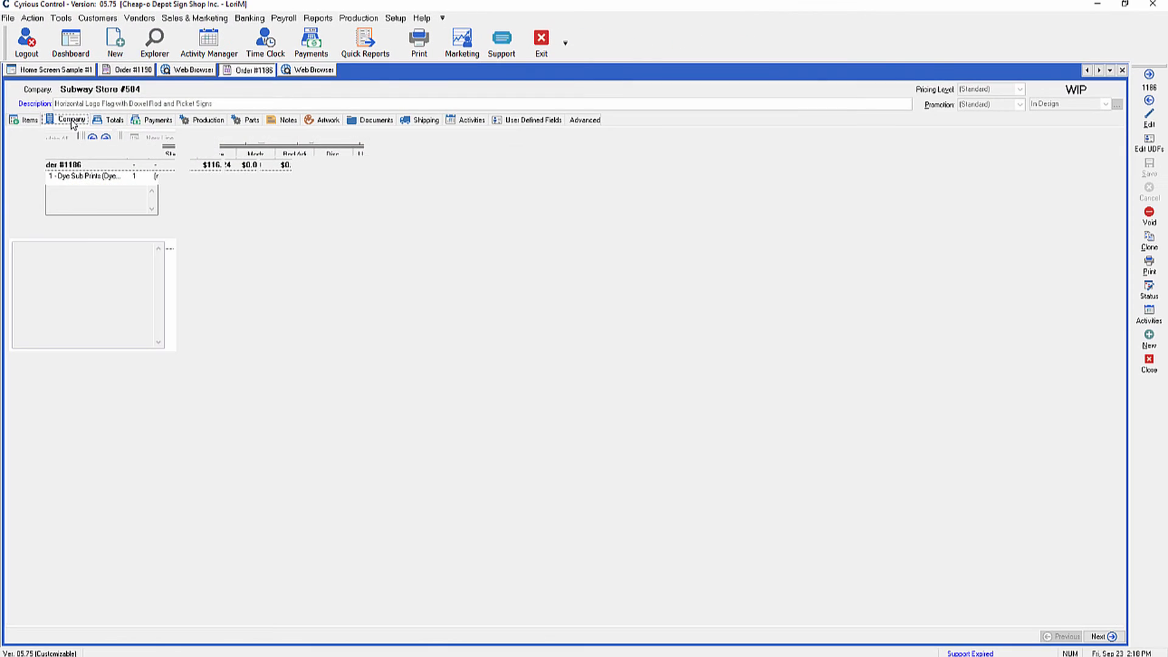
{"action": "left_click", "coordinate": [141, 167]}
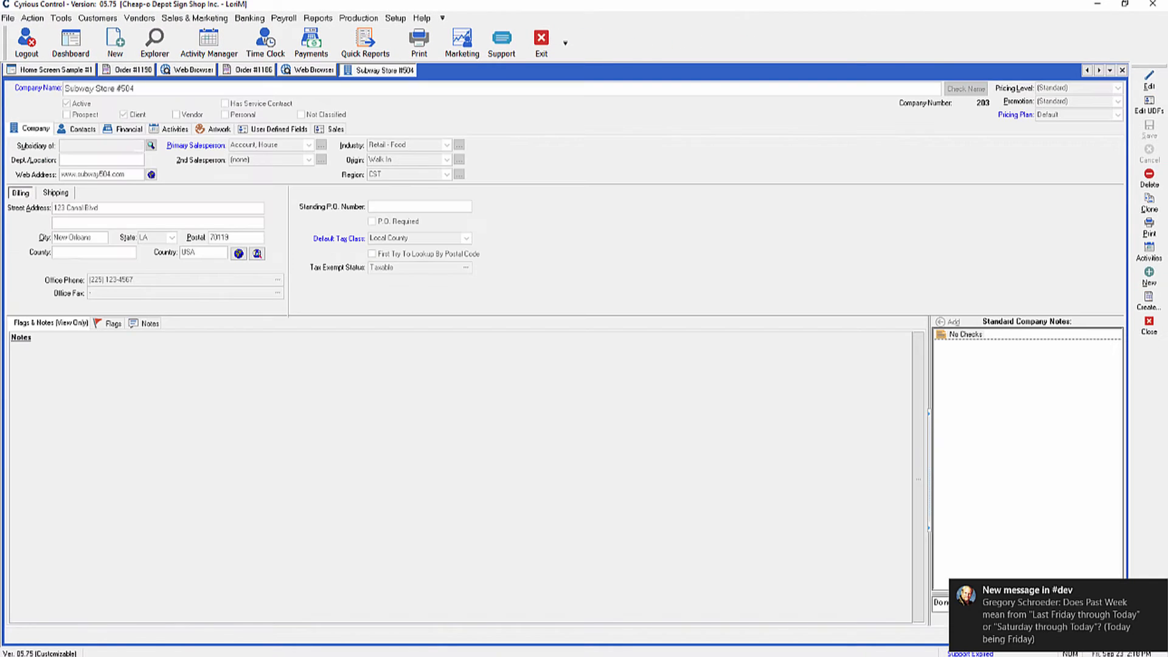
{"action": "left_click", "coordinate": [220, 130]}
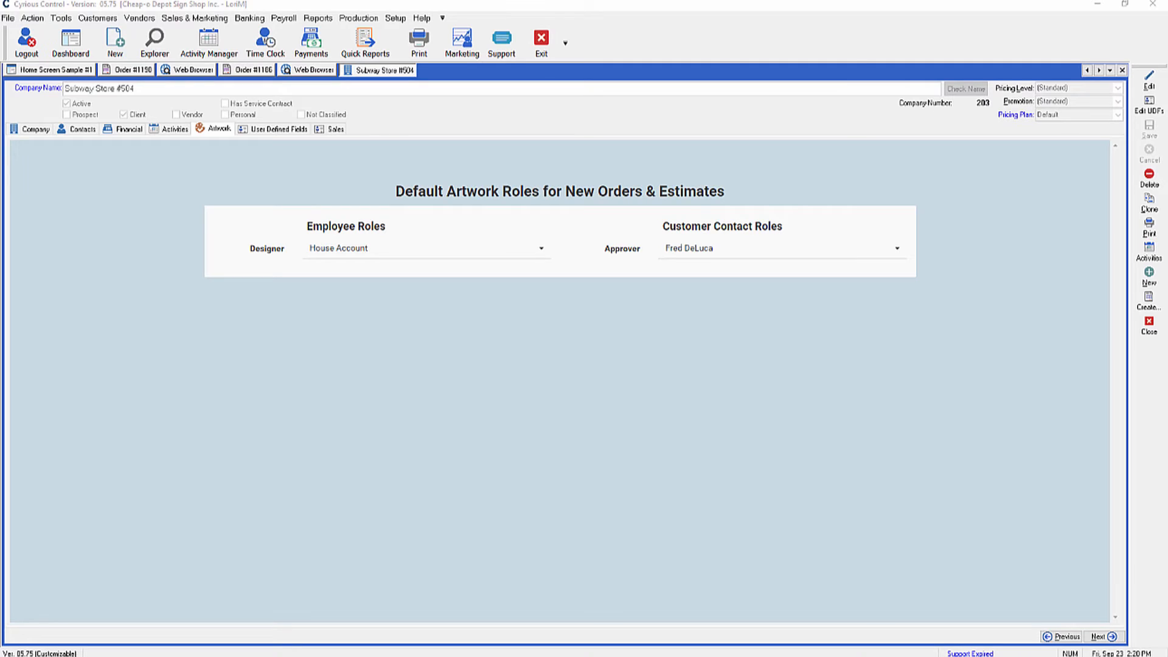
Return to the Subway Store #504 order and view its line items
{"action": "left_click", "coordinate": [255, 69]}
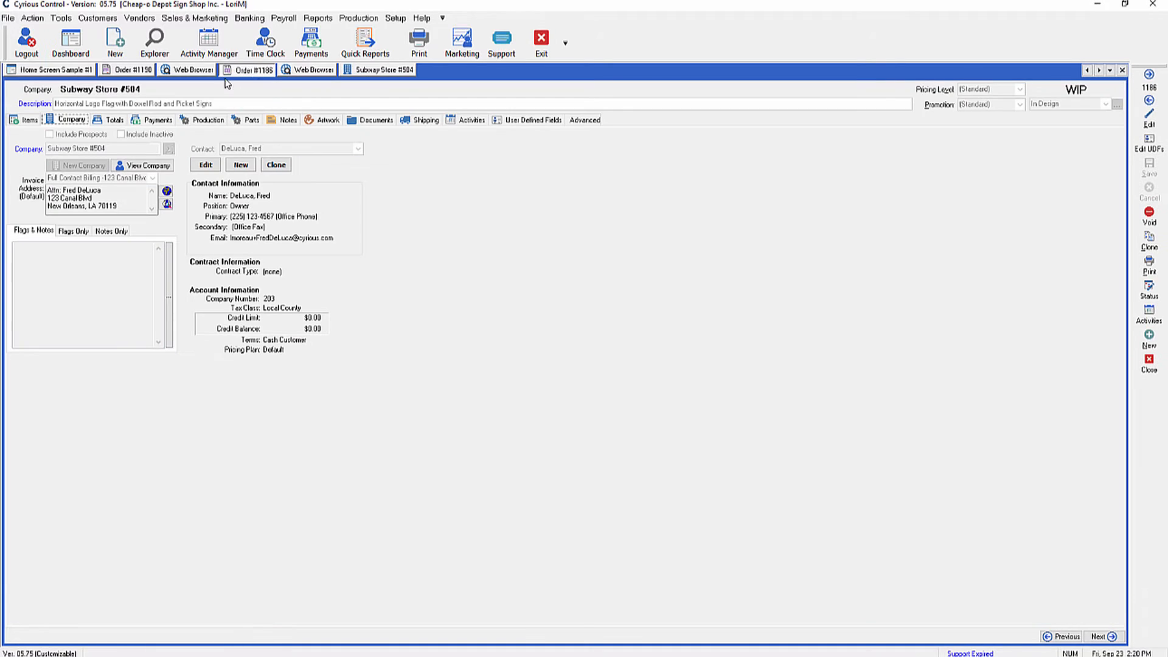
{"action": "left_click", "coordinate": [36, 123]}
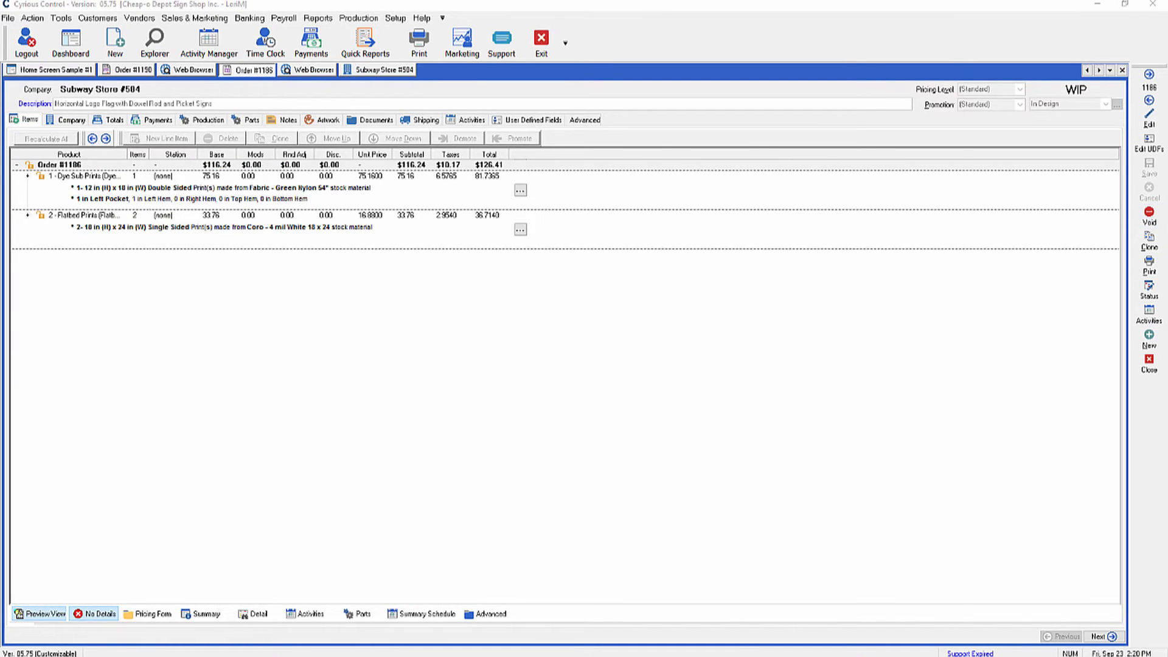
{"action": "key", "text": "alt+Tab"}
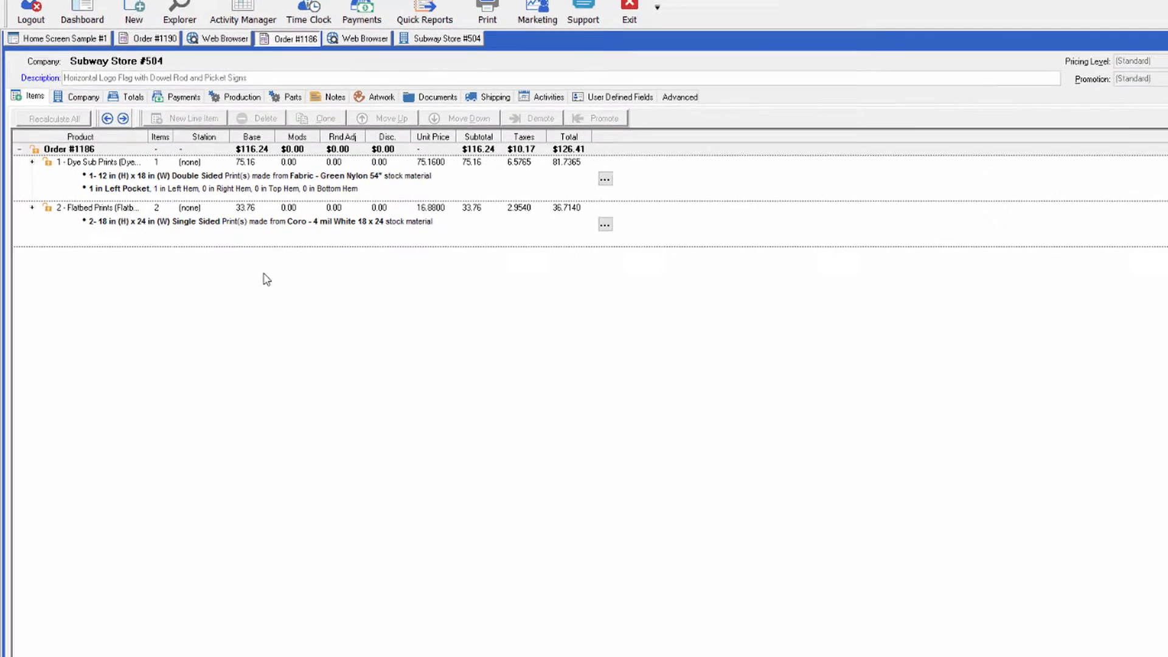
Add a second artwork group to the order and assign 2 Flatbed Prints and 2.A Frames or Stakes to it
{"action": "left_click", "coordinate": [378, 97]}
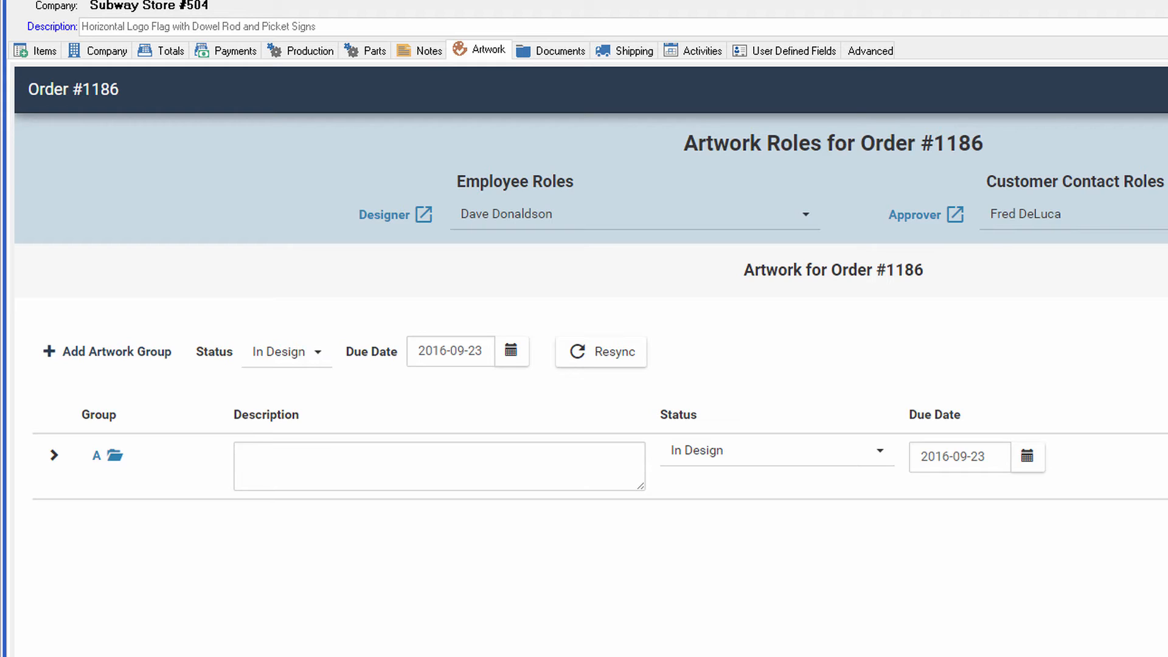
{"action": "left_click", "coordinate": [116, 357]}
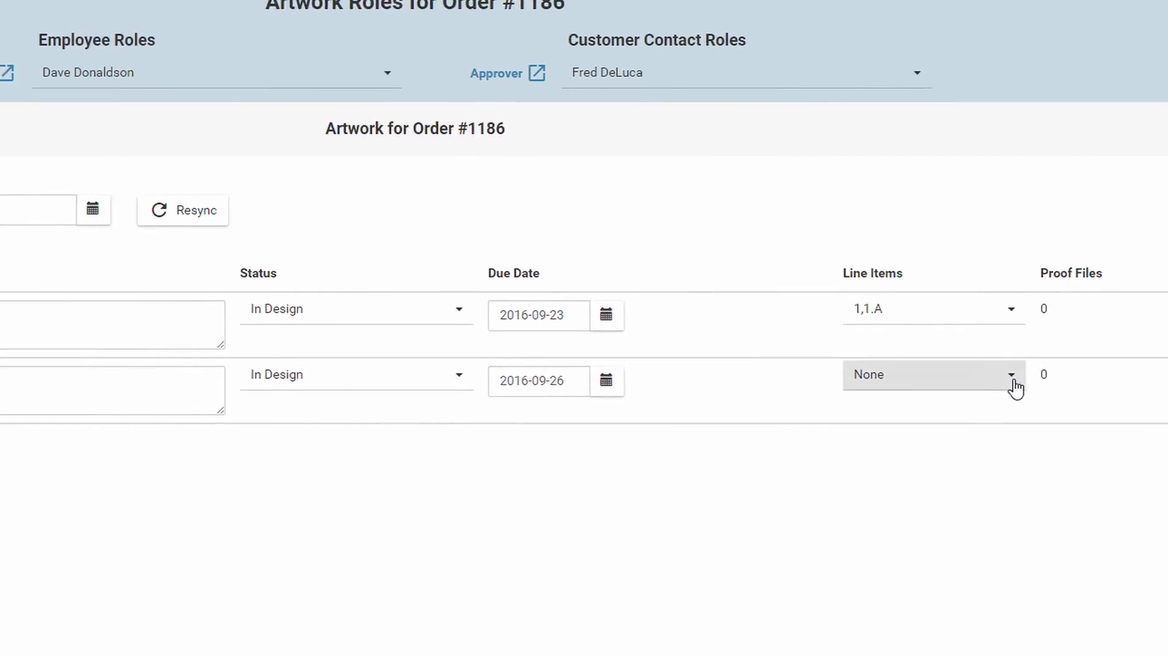
{"action": "left_click", "coordinate": [858, 329]}
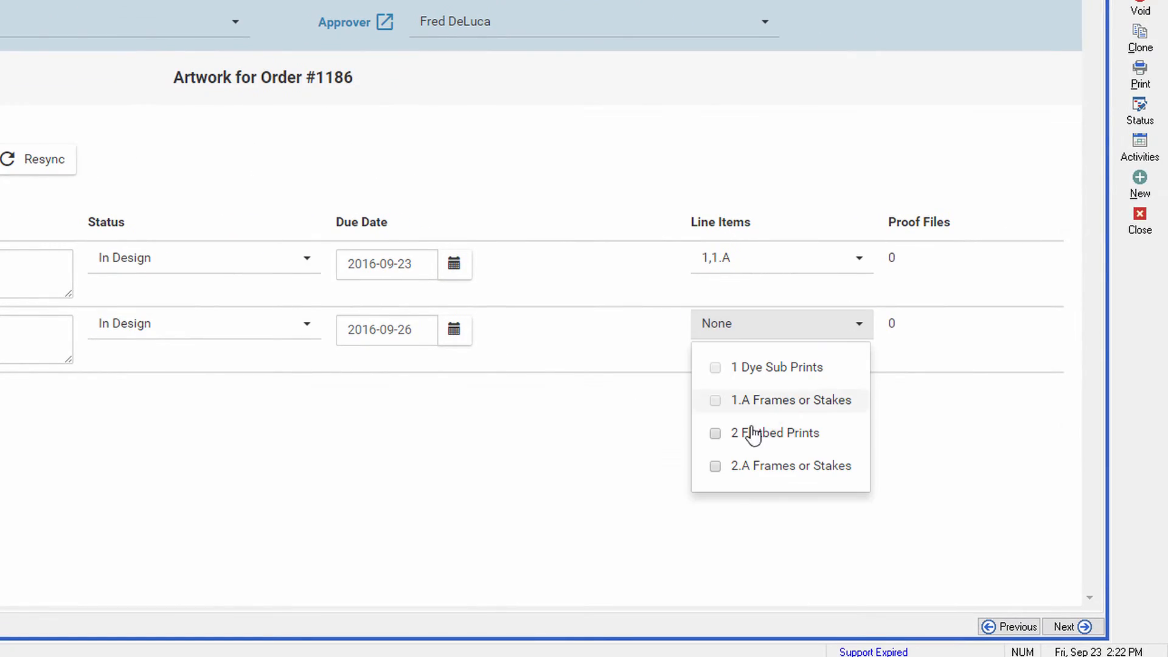
{"action": "left_click", "coordinate": [715, 434]}
{"action": "left_click", "coordinate": [716, 467]}
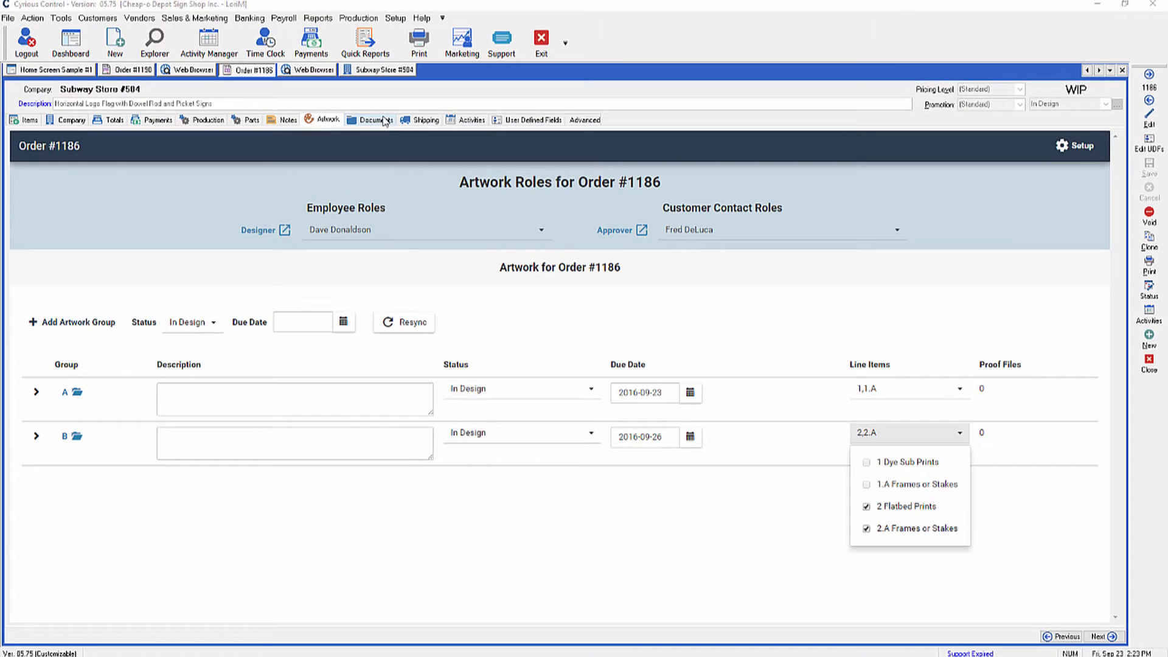
Open Group A's Proof folder in the order's artwork documents to view its files
{"action": "left_click", "coordinate": [384, 120]}
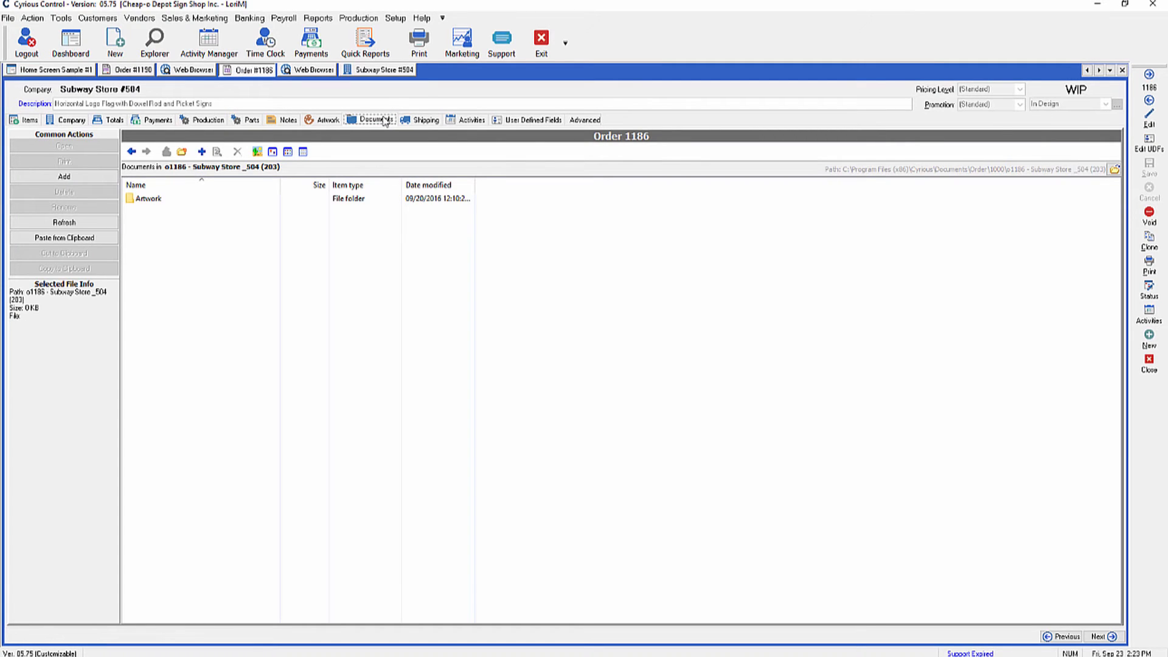
{"action": "double_click", "coordinate": [143, 200]}
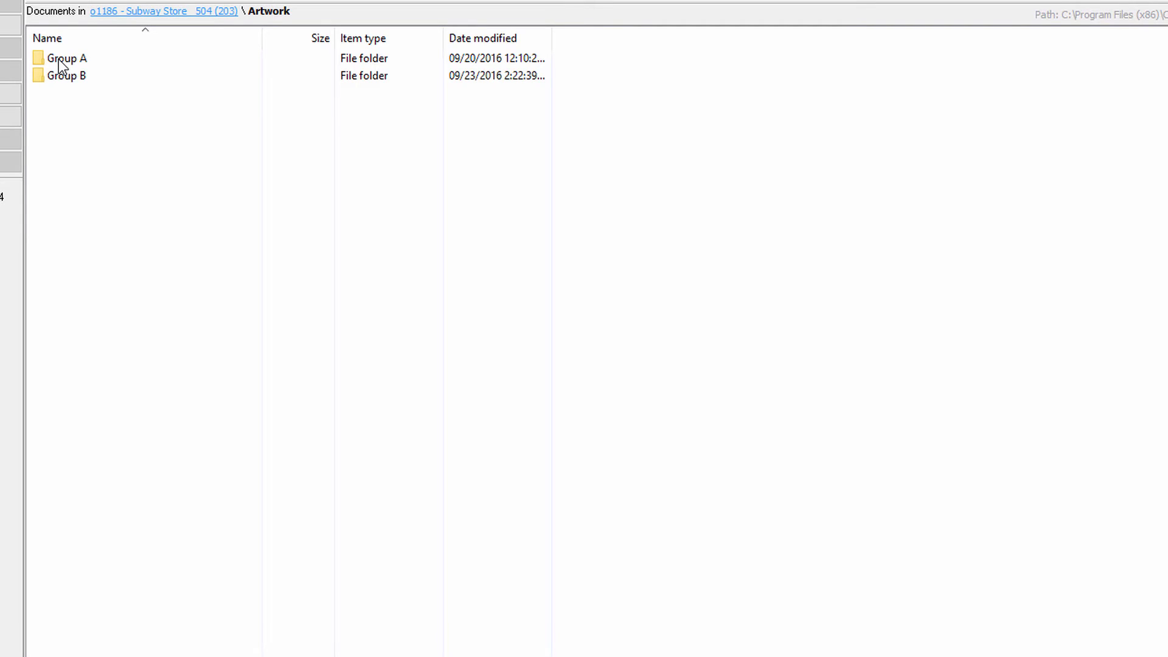
{"action": "double_click", "coordinate": [60, 58]}
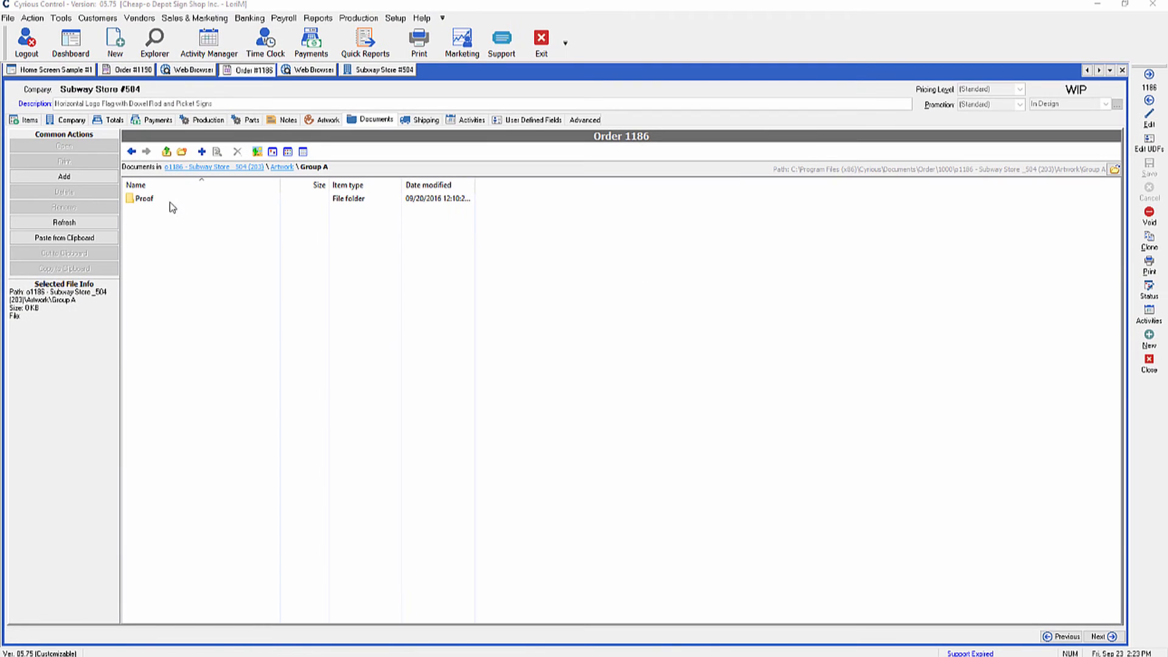
{"action": "double_click", "coordinate": [149, 201]}
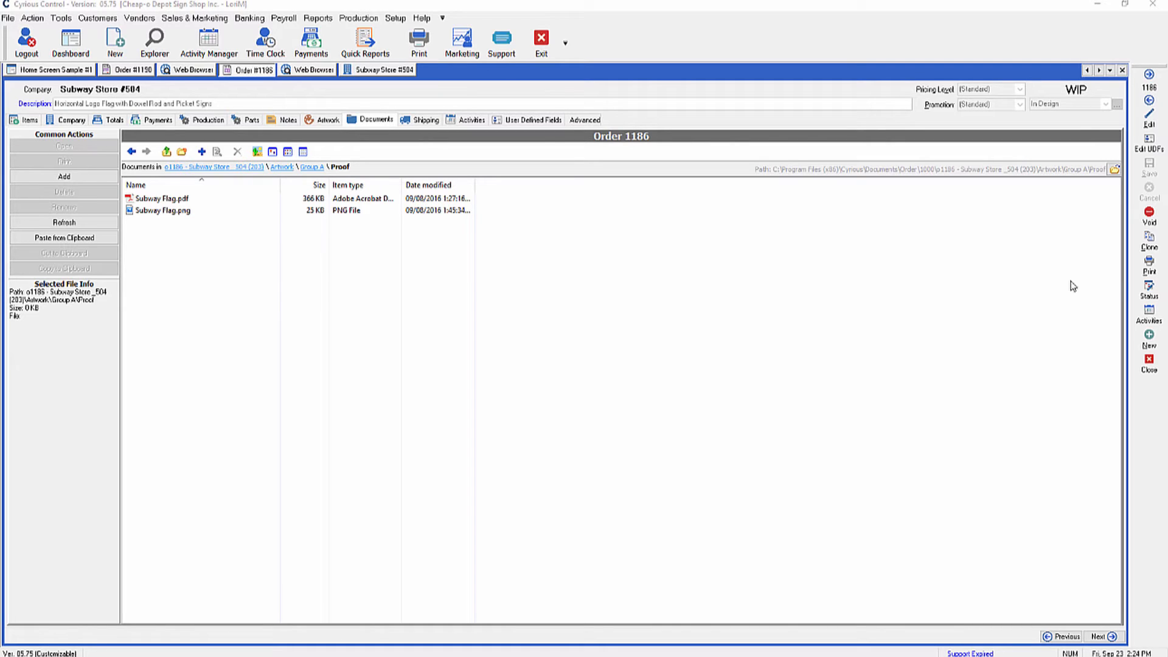
Paste the copied Subway Arrow and Subway Serving Breakfast PDF and PNG files into Group B's Proof folder
{"action": "left_click", "coordinate": [282, 166]}
{"action": "double_click", "coordinate": [151, 210]}
{"action": "double_click", "coordinate": [148, 199]}
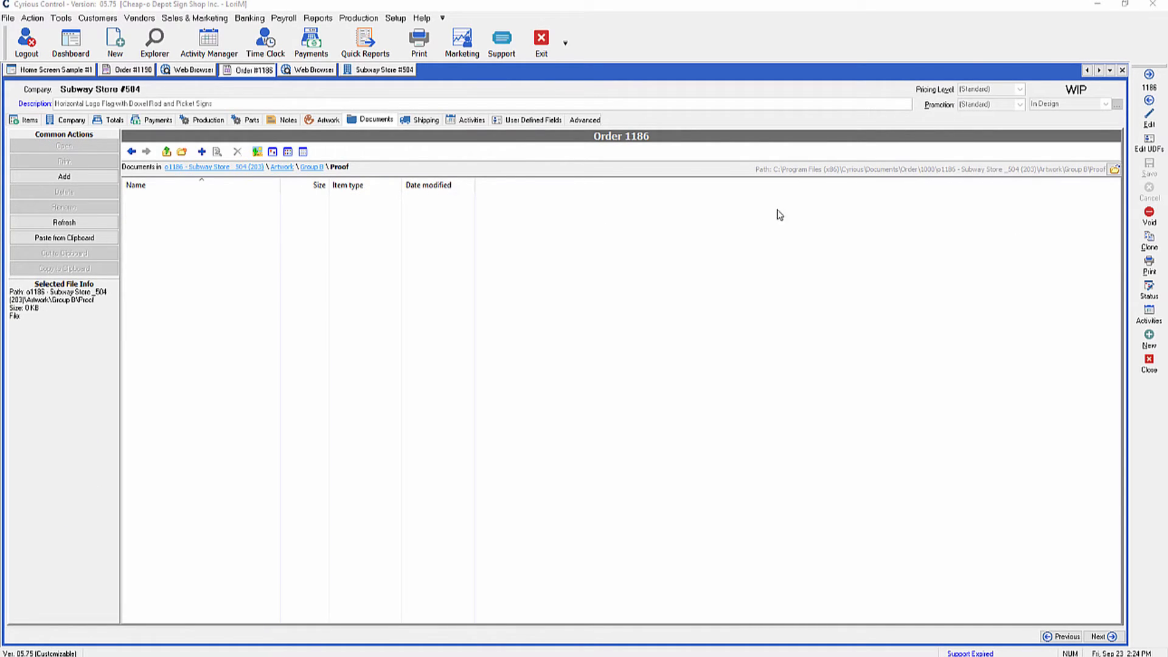
{"action": "key", "text": "ctrl+v"}
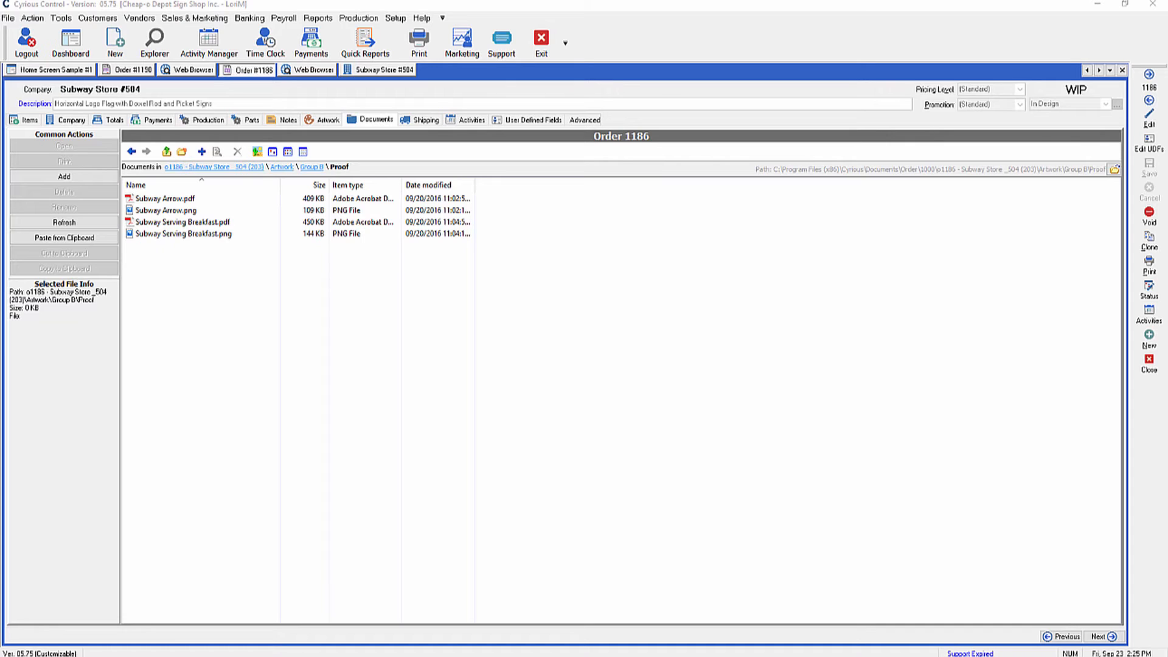
Add a comment to Group A's Subway Flag proof, greeting the approver and asking to be told if any changes are needed
{"action": "left_click", "coordinate": [329, 121]}
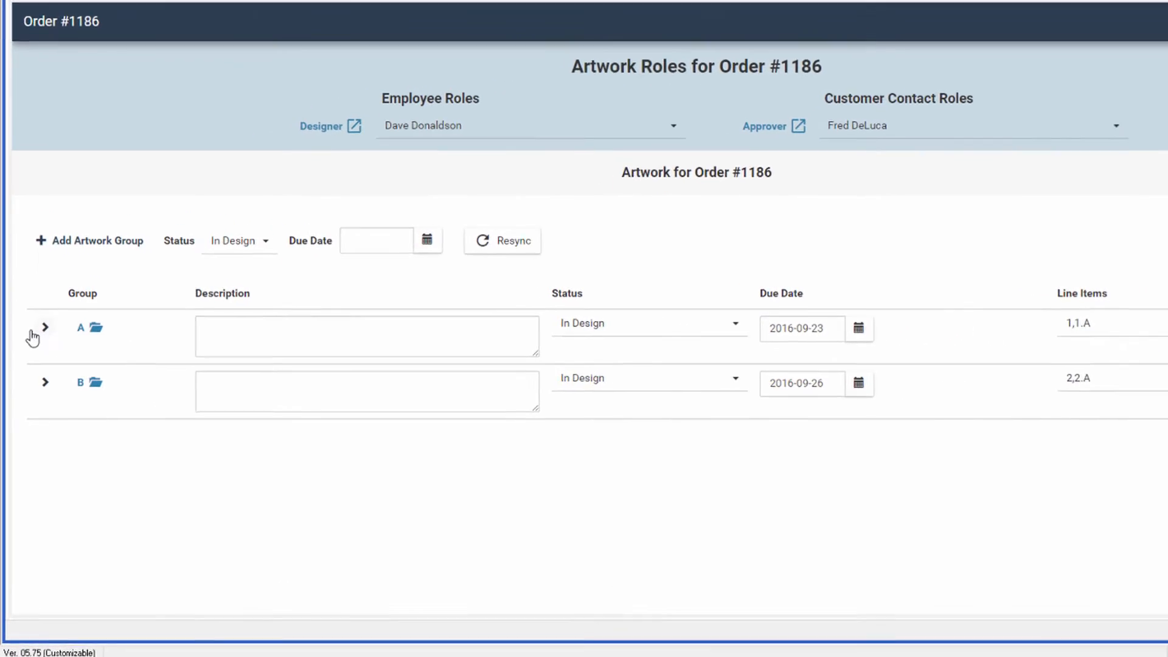
{"action": "left_click", "coordinate": [38, 333]}
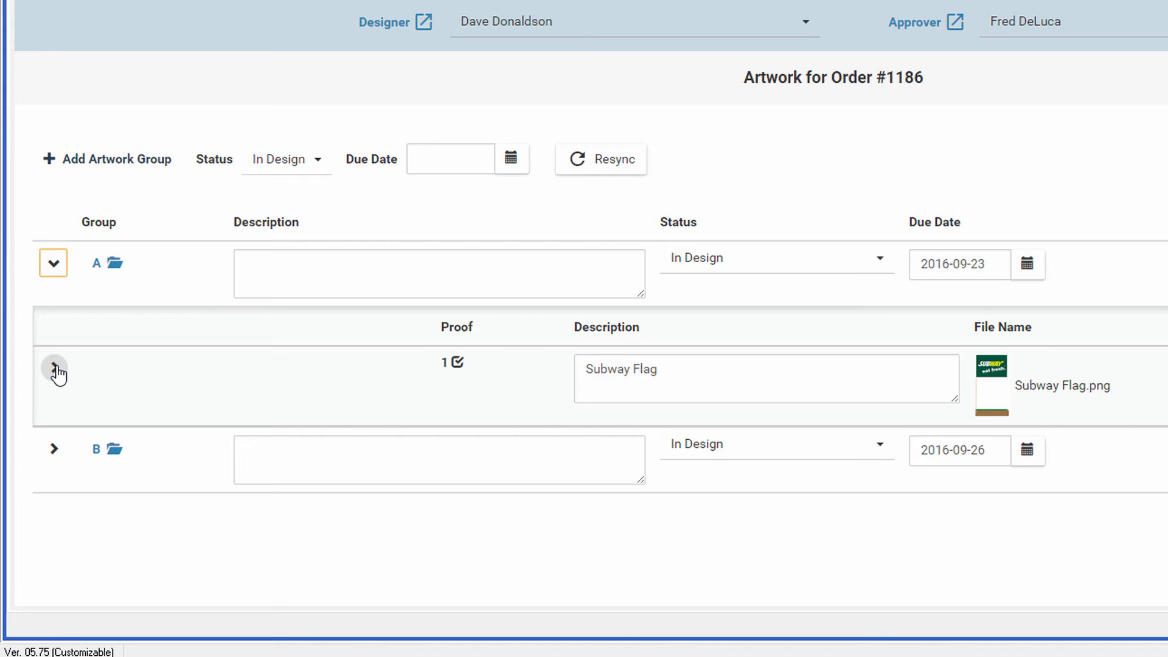
{"action": "left_click", "coordinate": [56, 368]}
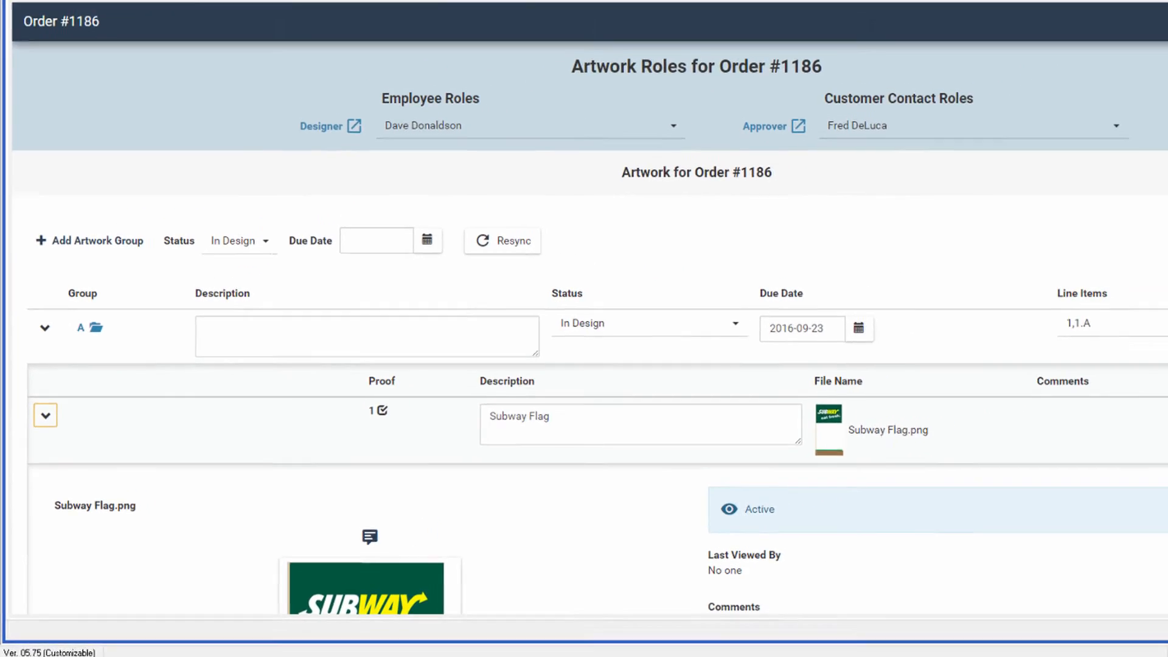
{"action": "left_click_drag", "start_coordinate": [1113, 224], "coordinate": [1104, 356]}
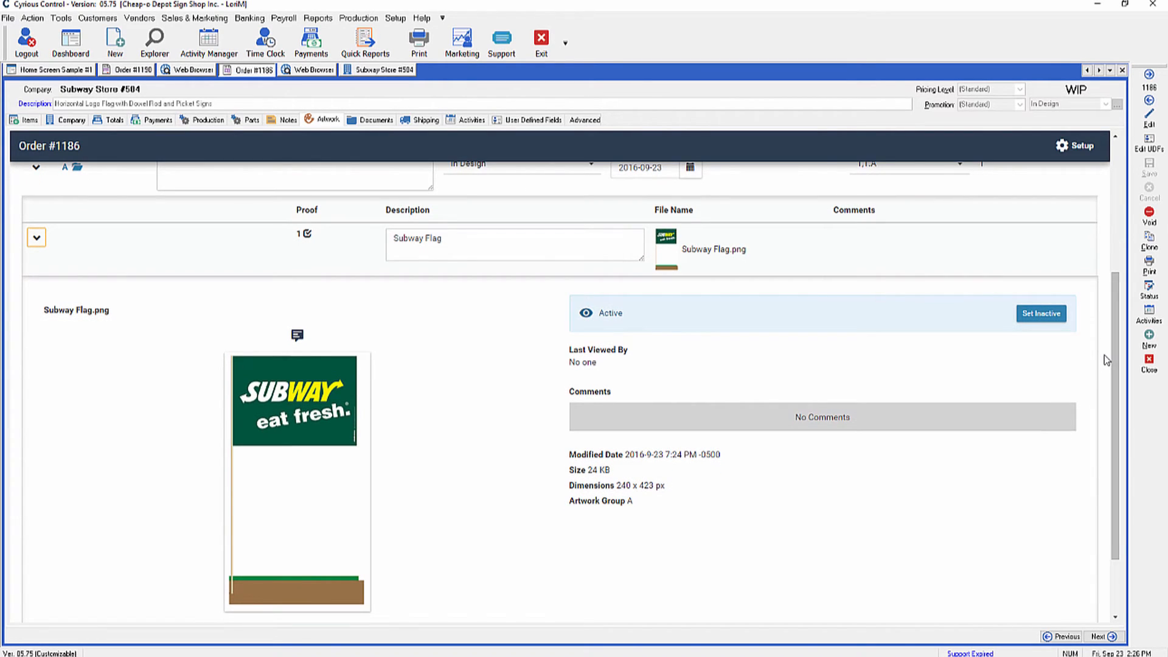
{"action": "left_click", "coordinate": [296, 335]}
{"action": "type", "text": "Hi Fred!  Please let me know if an"}
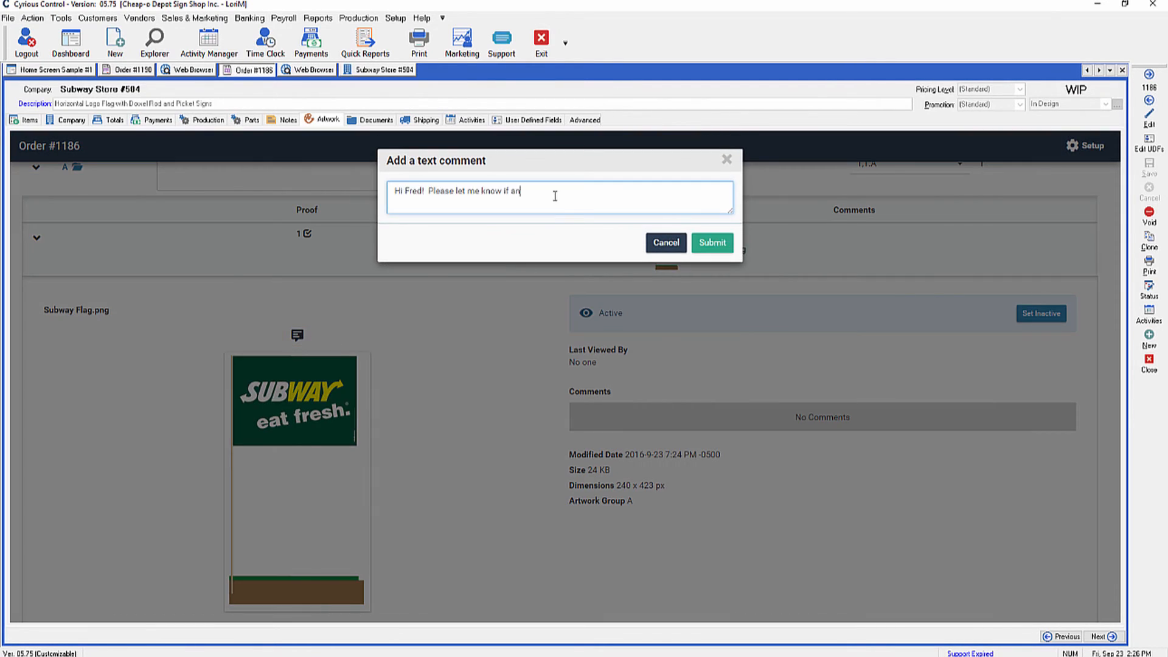
{"action": "type", "text": "y changes are needed.  Thanks!"}
{"action": "left_click", "coordinate": [720, 250]}
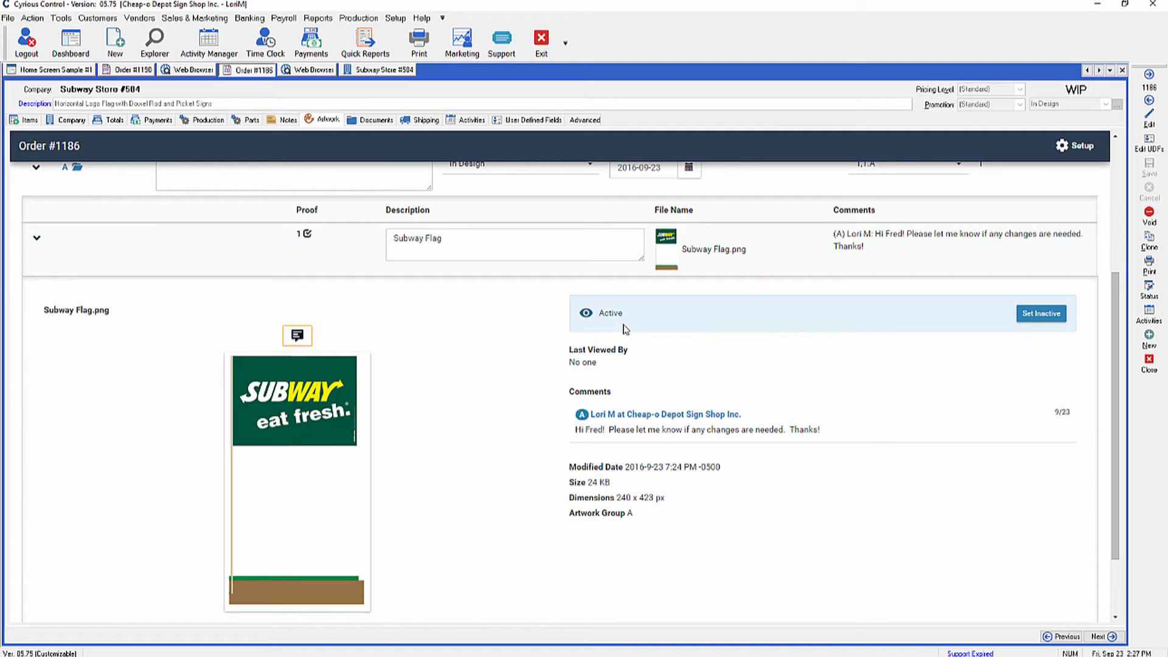
Change the flag proof's description to "Subway Flag with logo on dowel rod", describe Group A as "Flag", and collapse the proof's details
{"action": "scroll", "coordinate": [625, 329], "scroll_direction": "up", "scroll_amount": 3}
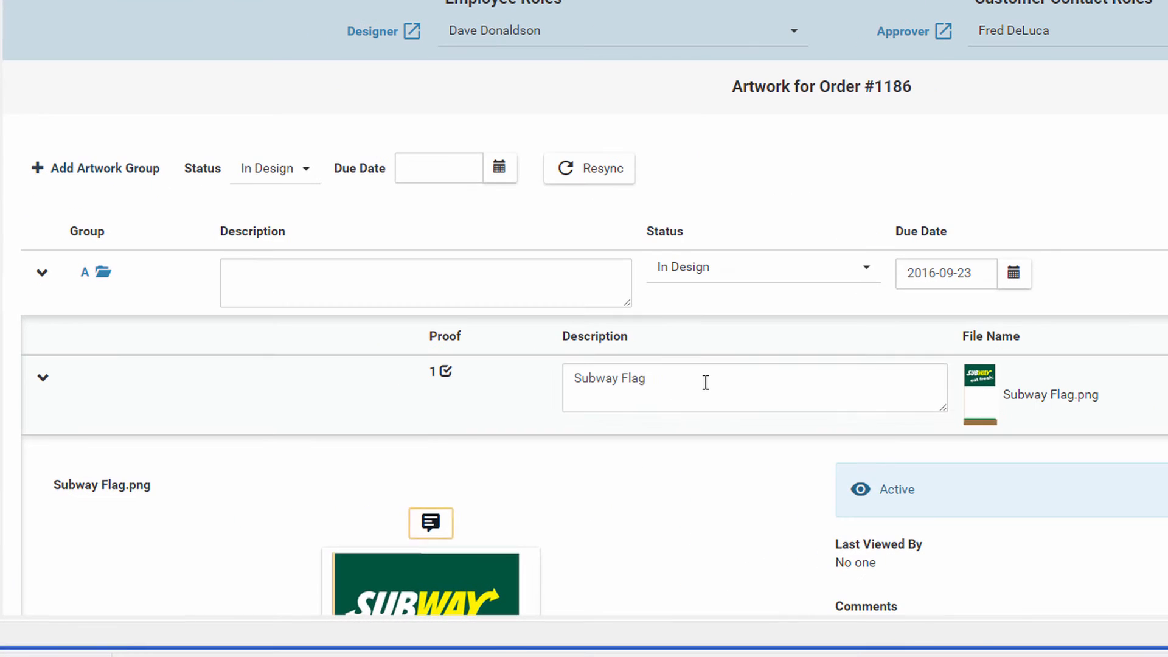
{"action": "left_click", "coordinate": [705, 382]}
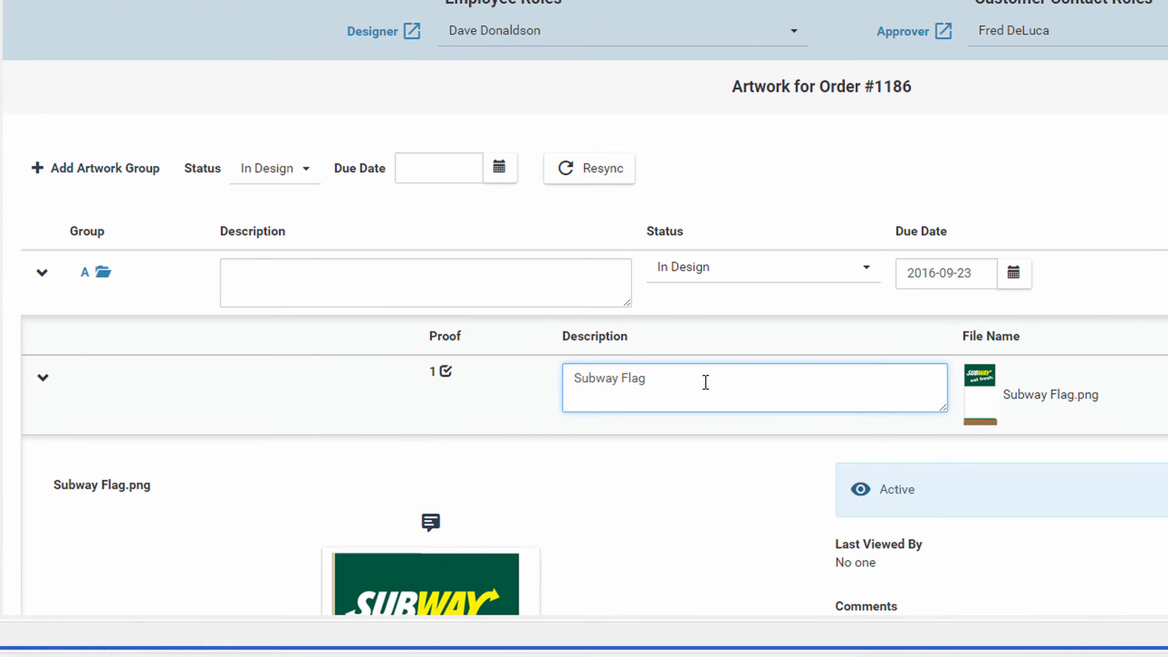
{"action": "type", "text": "with logo on dowel rod"}
{"action": "left_click", "coordinate": [583, 269]}
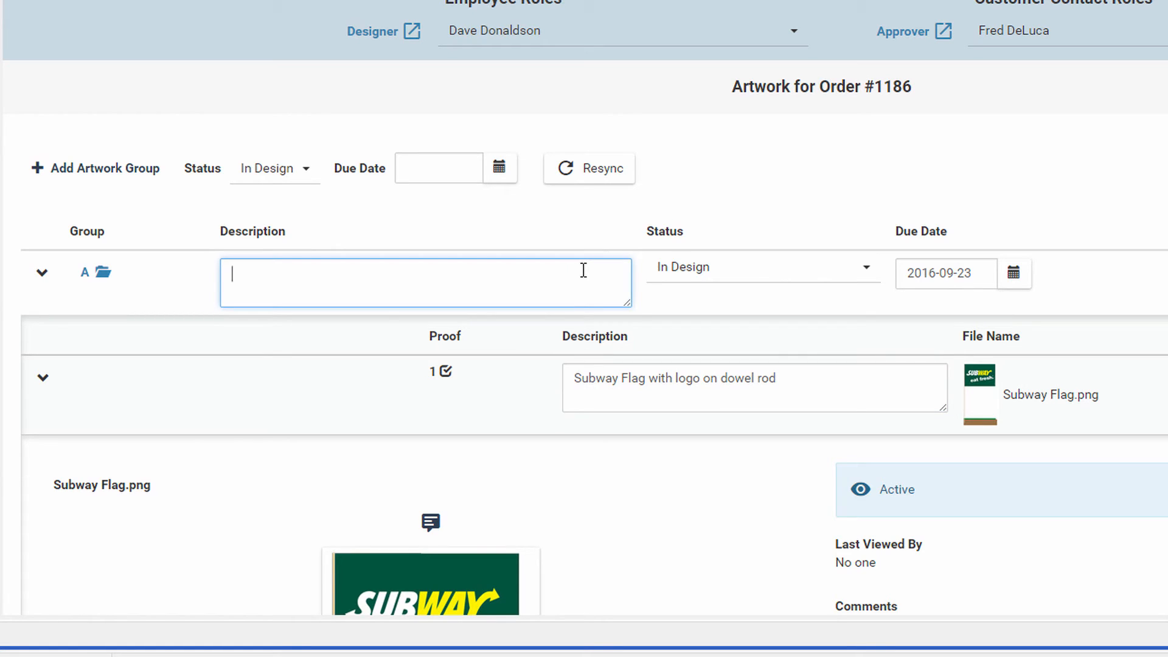
{"action": "type", "text": "Flag"}
{"action": "key", "text": "Tab"}
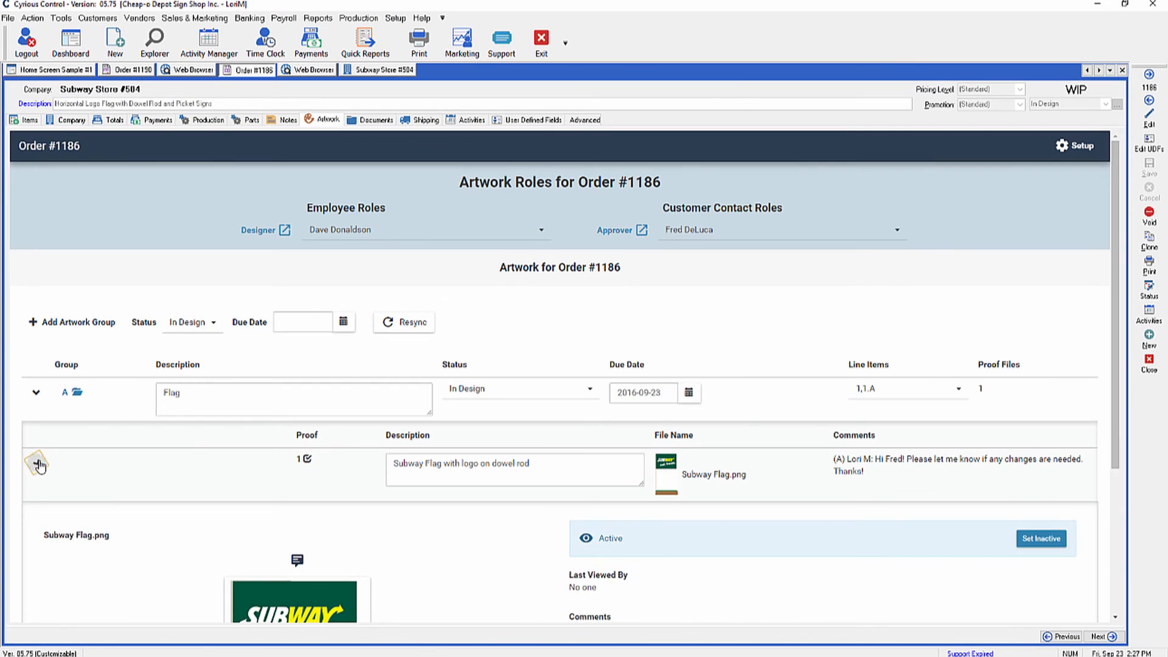
{"action": "left_click", "coordinate": [38, 464]}
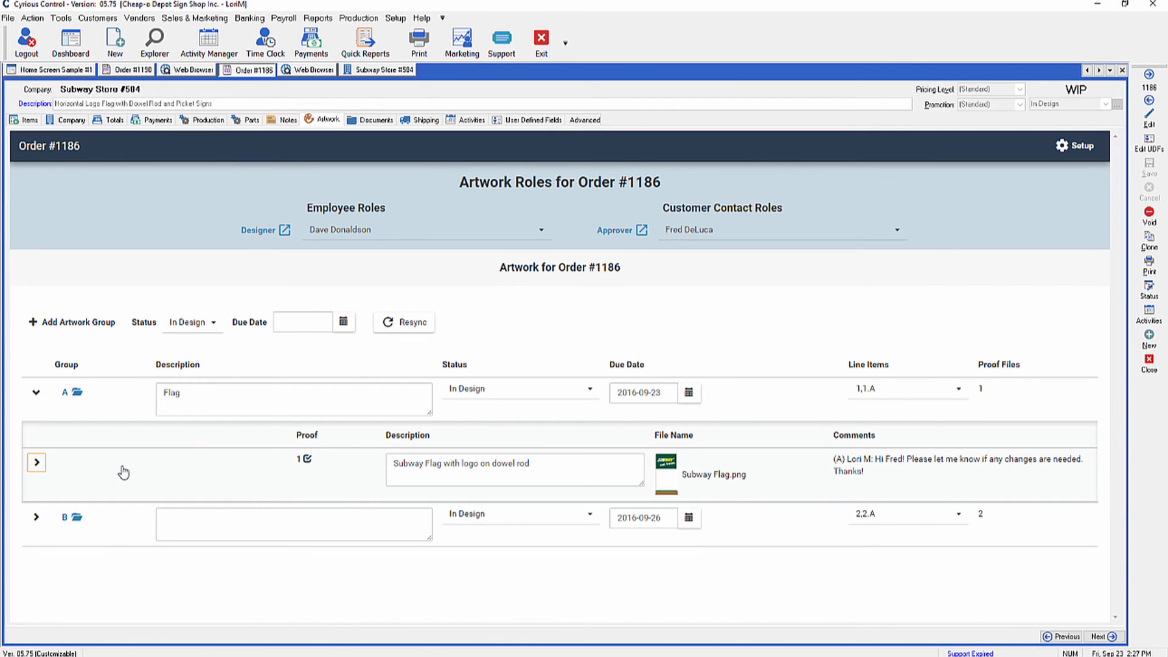
Change Group B's Subway Arrow proof description to "Subway with Arrow", describe the group as "2 yard signs", and collapse both groups
{"action": "left_click", "coordinate": [35, 517]}
{"action": "scroll", "coordinate": [228, 482], "scroll_direction": "down", "scroll_amount": 1}
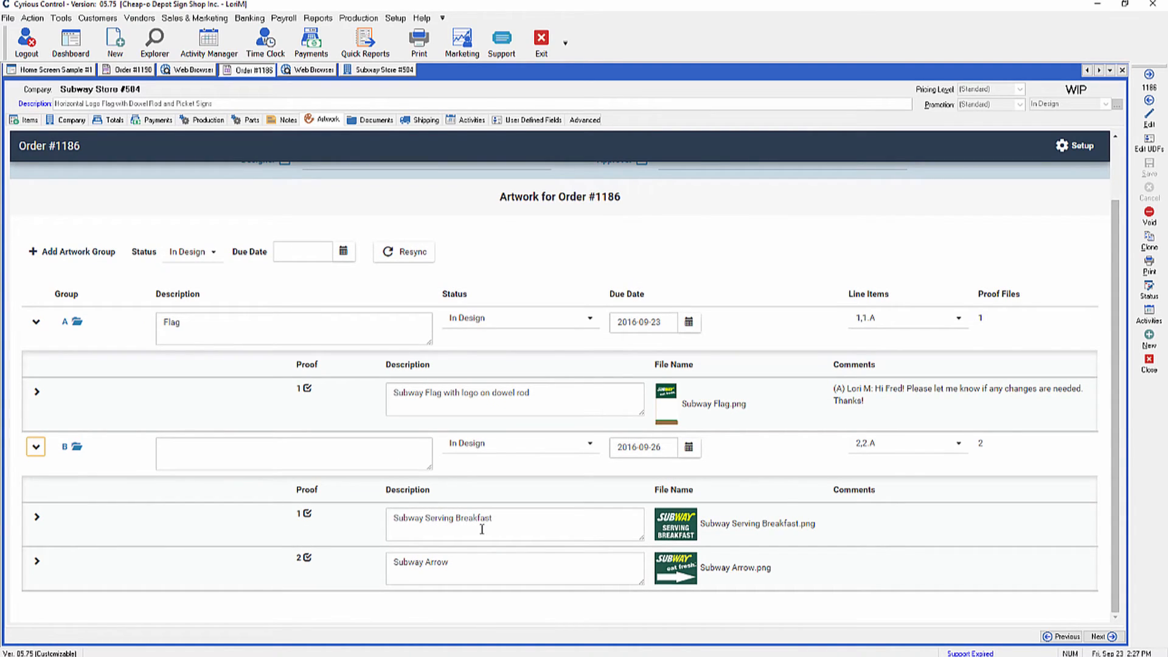
{"action": "left_click", "coordinate": [424, 563]}
{"action": "type", "text": "with"}
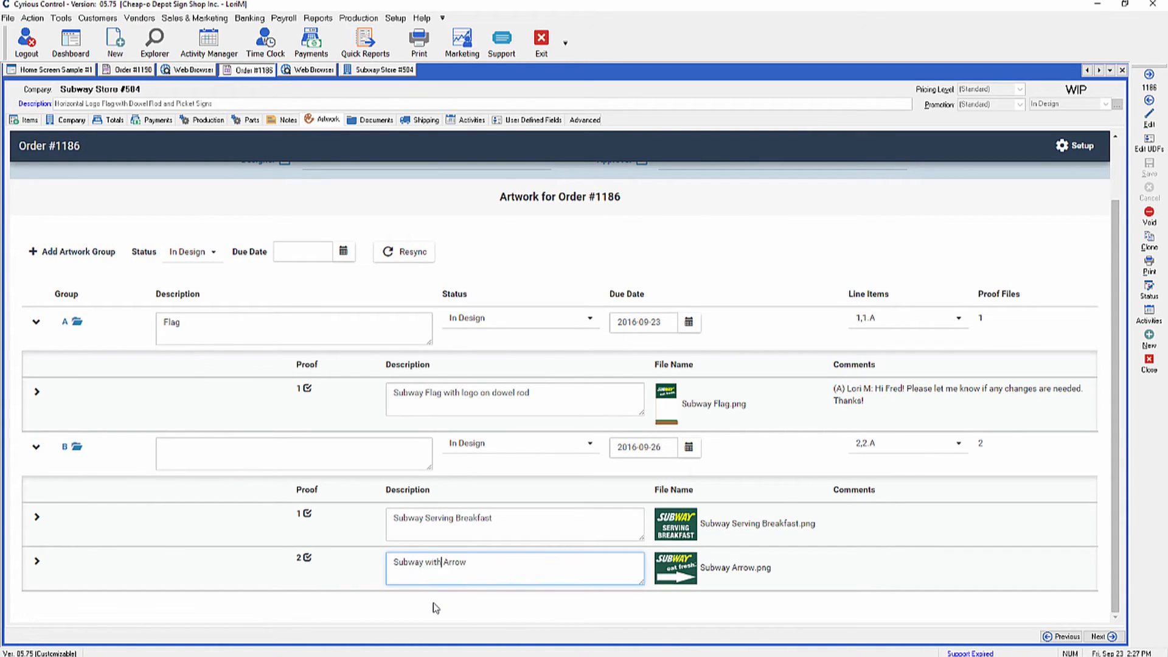
{"action": "left_click", "coordinate": [319, 448]}
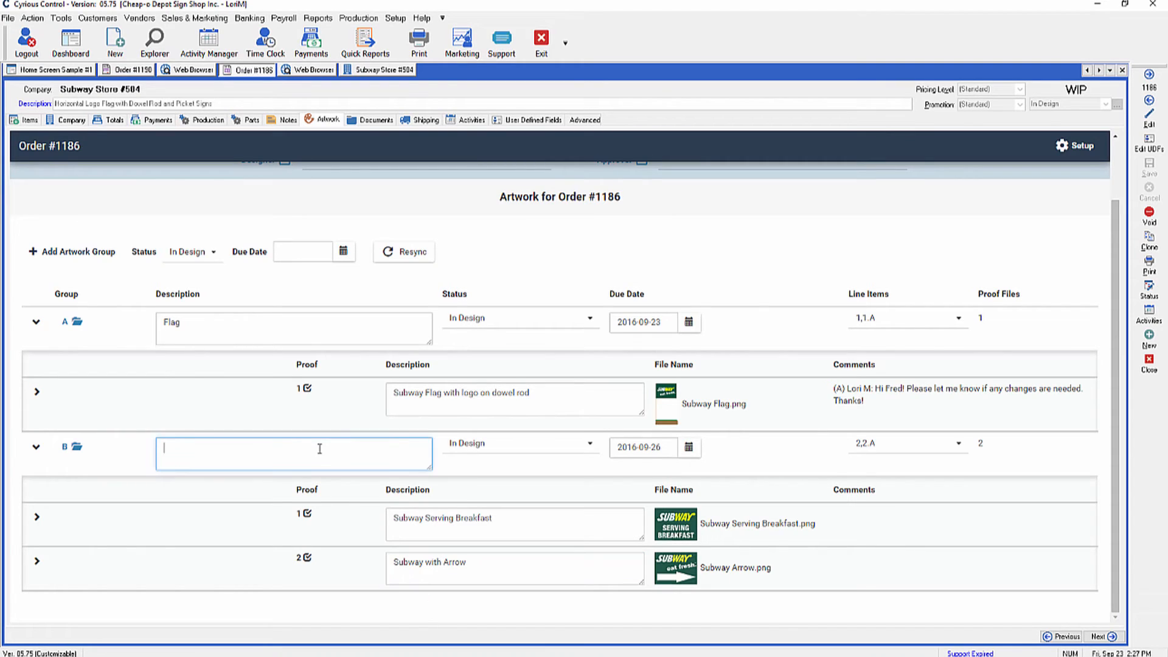
{"action": "type", "text": "2 yard signs"}
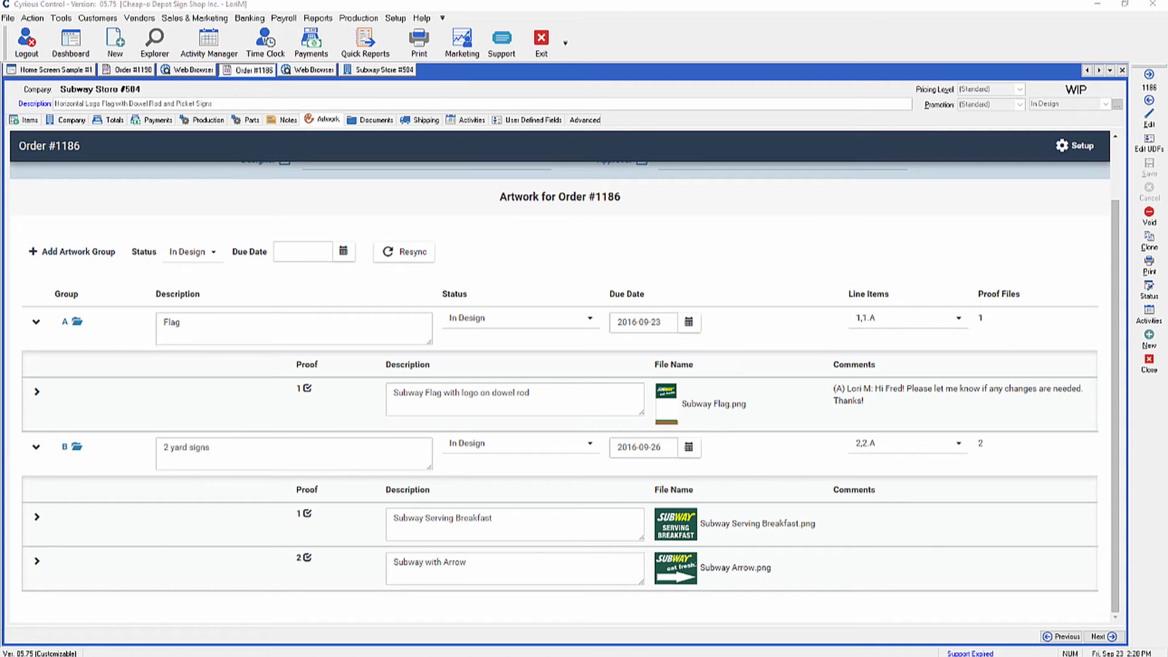
{"action": "left_click", "coordinate": [35, 447]}
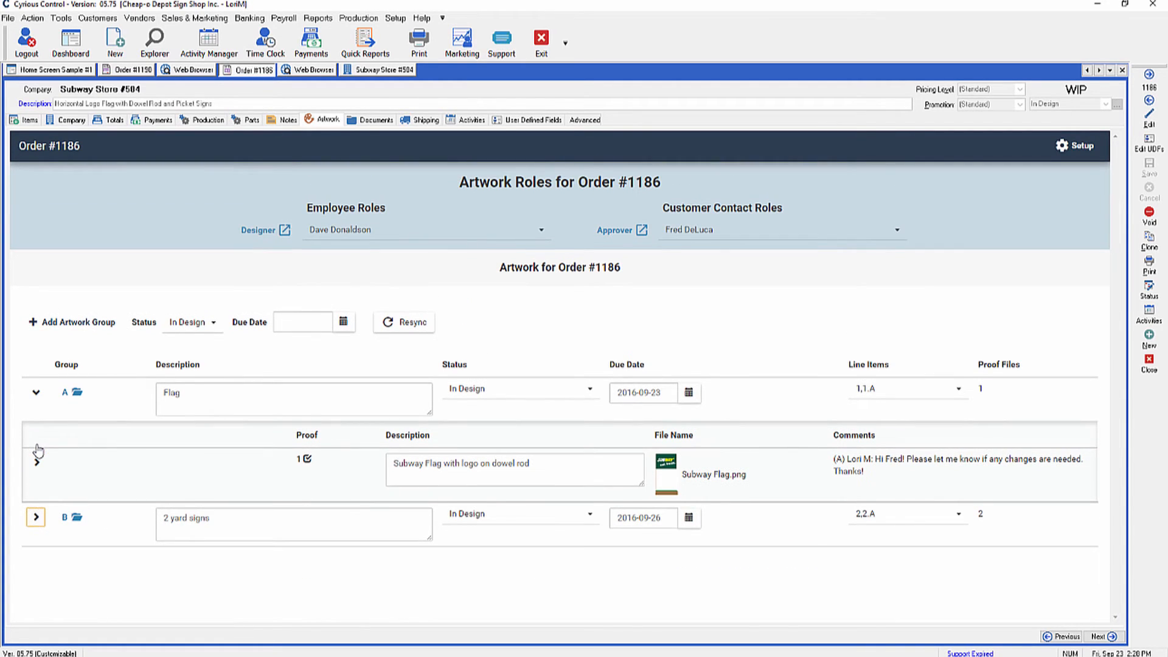
{"action": "left_click", "coordinate": [35, 396]}
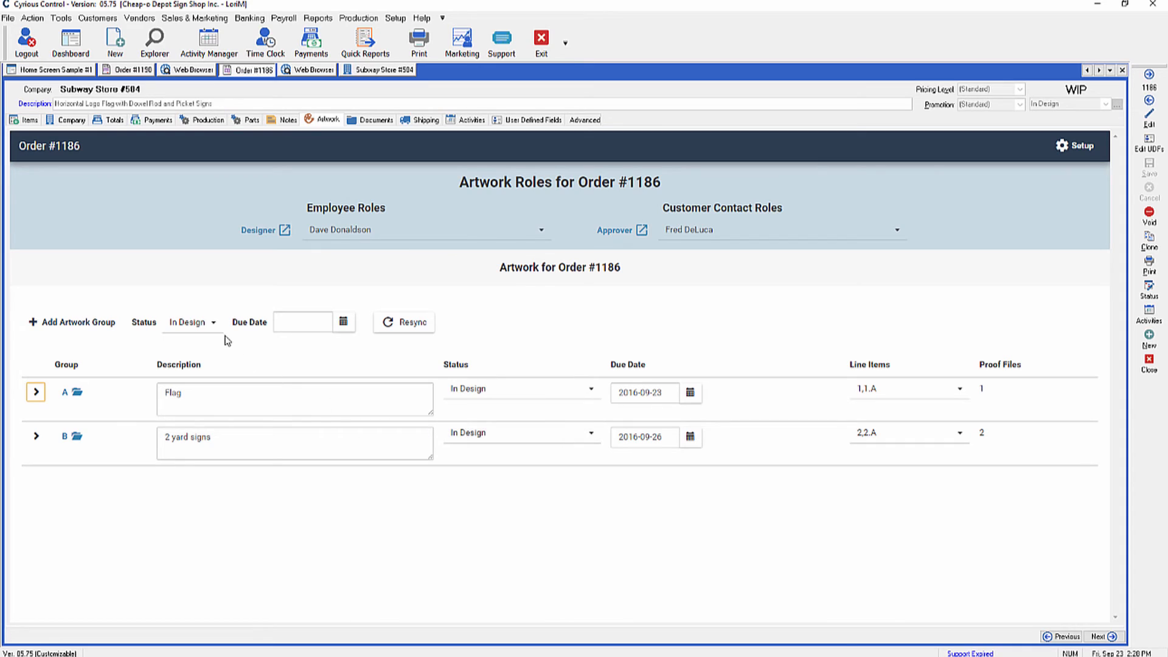
Move artwork groups A and B together from In Design to Pending Approval
{"action": "left_click", "coordinate": [190, 324]}
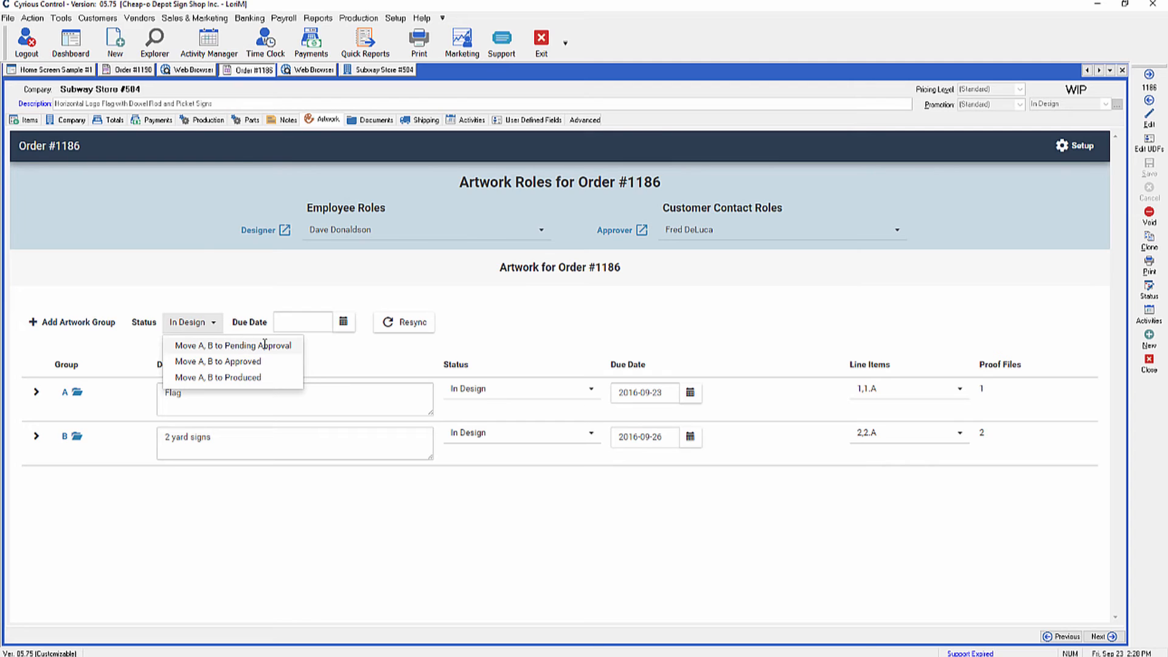
{"action": "left_click", "coordinate": [595, 394]}
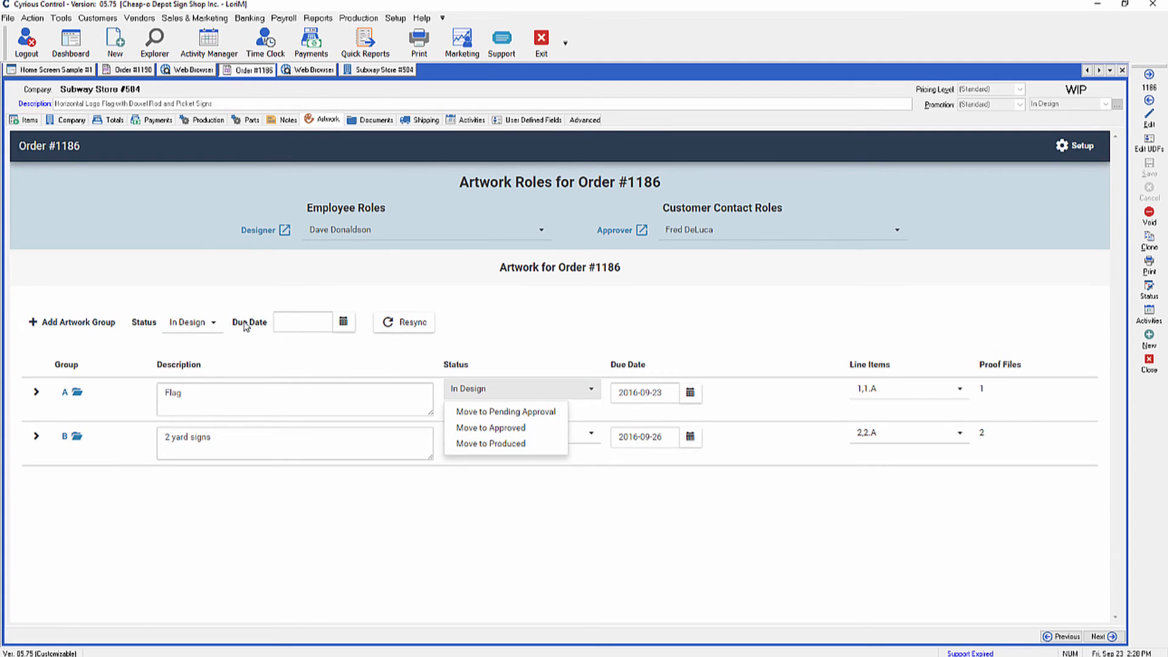
{"action": "left_click", "coordinate": [211, 329]}
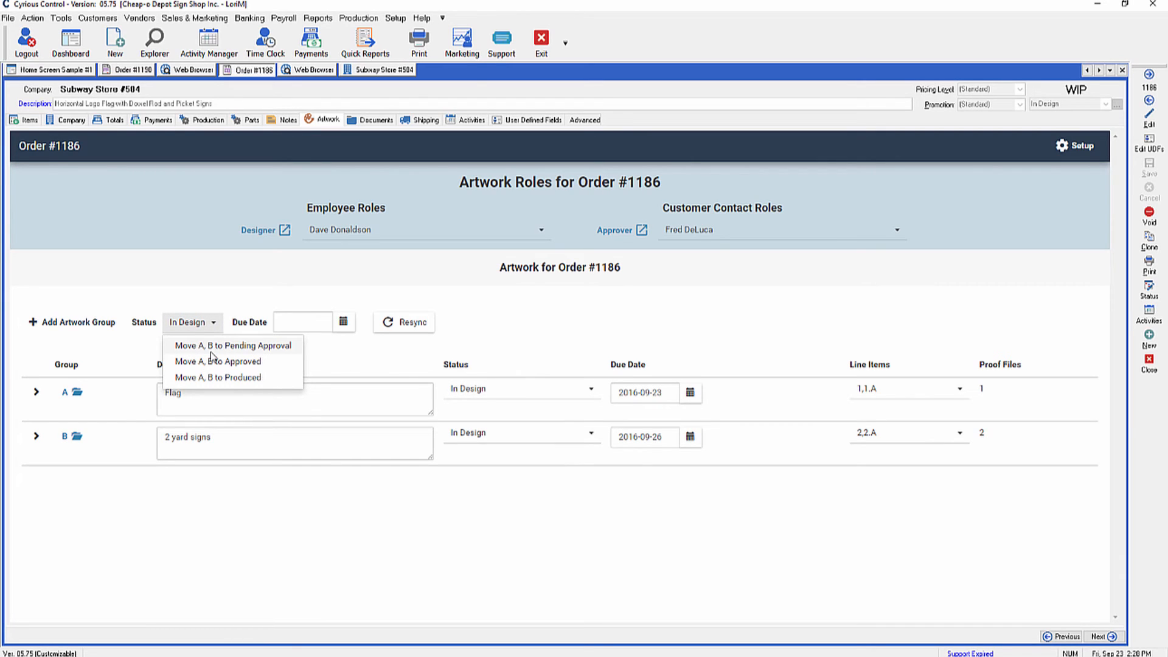
{"action": "left_click", "coordinate": [224, 346]}
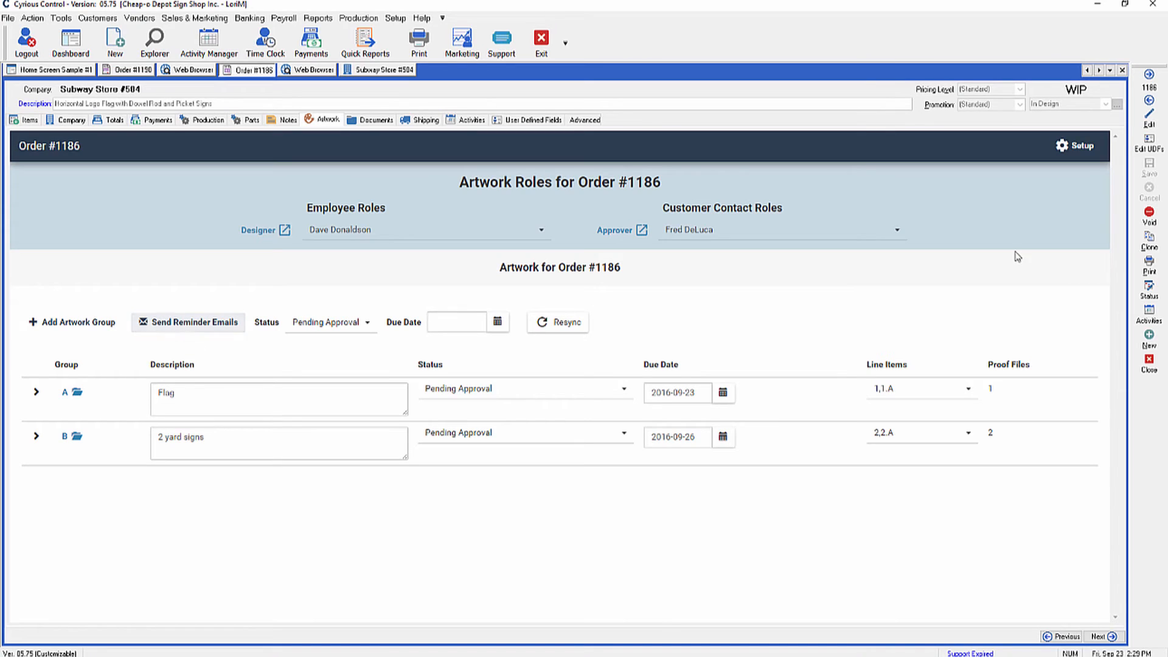
{"action": "left_click", "coordinate": [523, 388]}
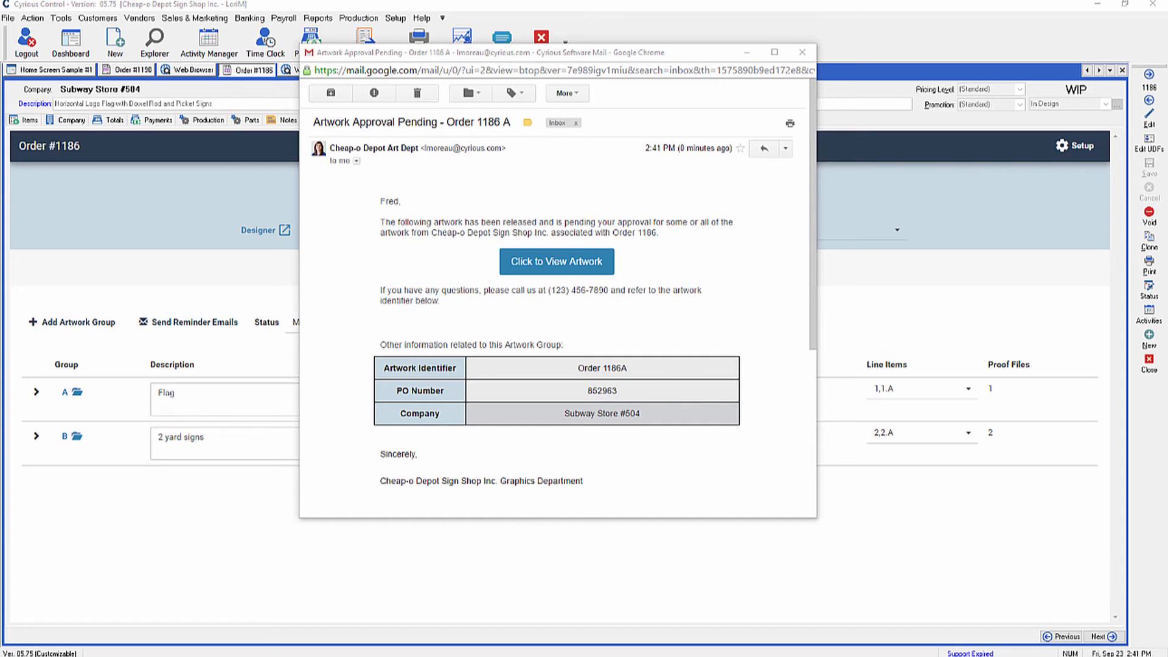
Open the online artwork approval page from the pending-approval email and continue past the welcome message to the artwork groups
{"action": "left_click", "coordinate": [596, 268]}
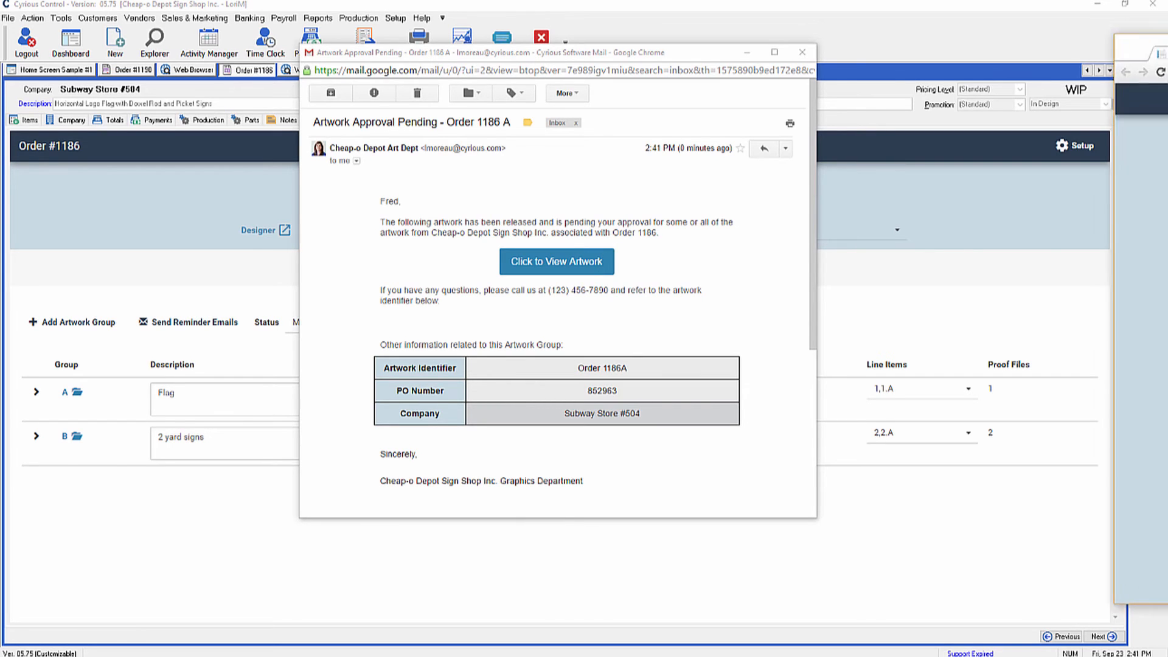
{"action": "left_click_drag", "start_coordinate": [1167, 55], "coordinate": [266, 38]}
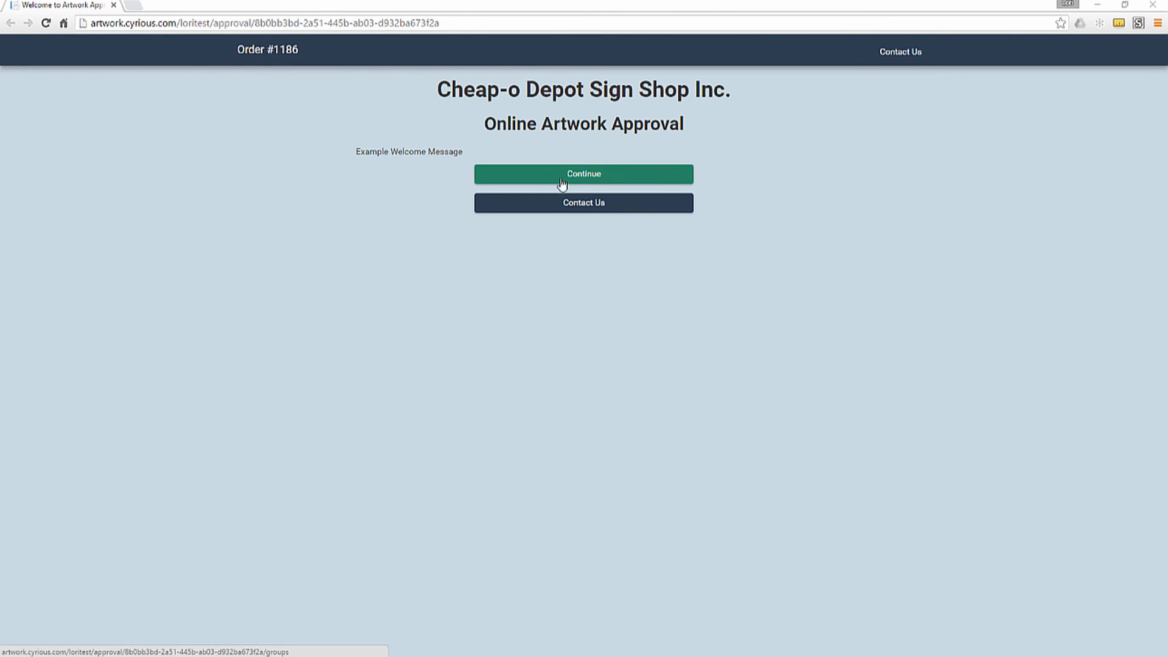
{"action": "left_click", "coordinate": [606, 178]}
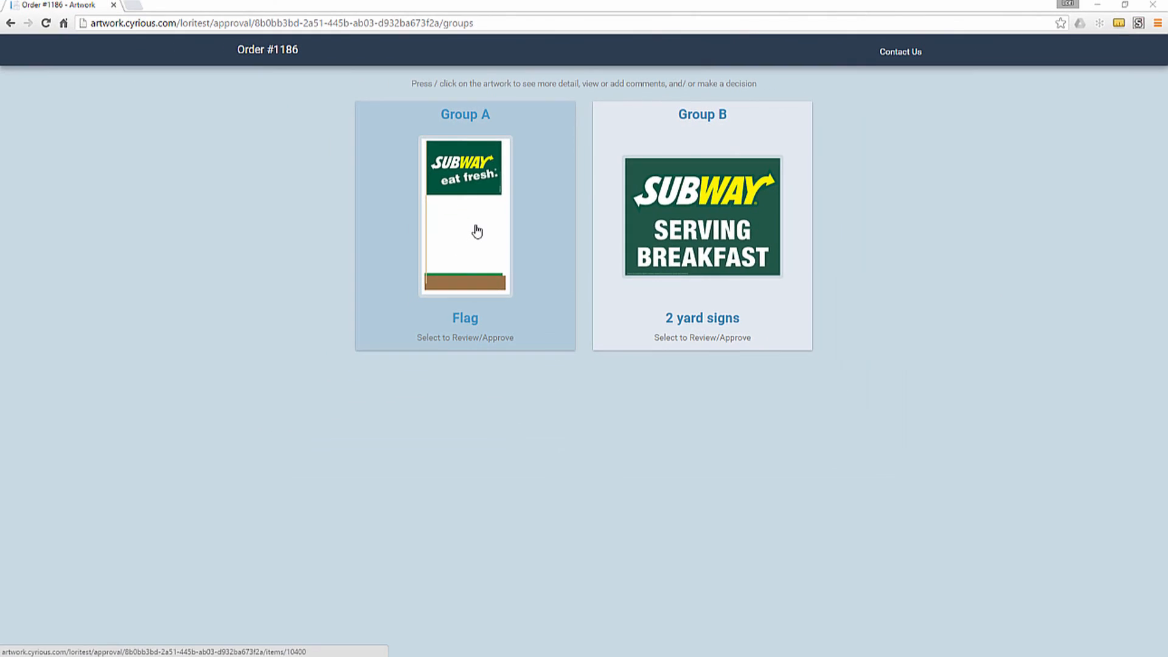
View Group A's flag proof and its comment, return to the groups, and open Group B's Subway Serving Breakfast proof
{"action": "left_click", "coordinate": [476, 232]}
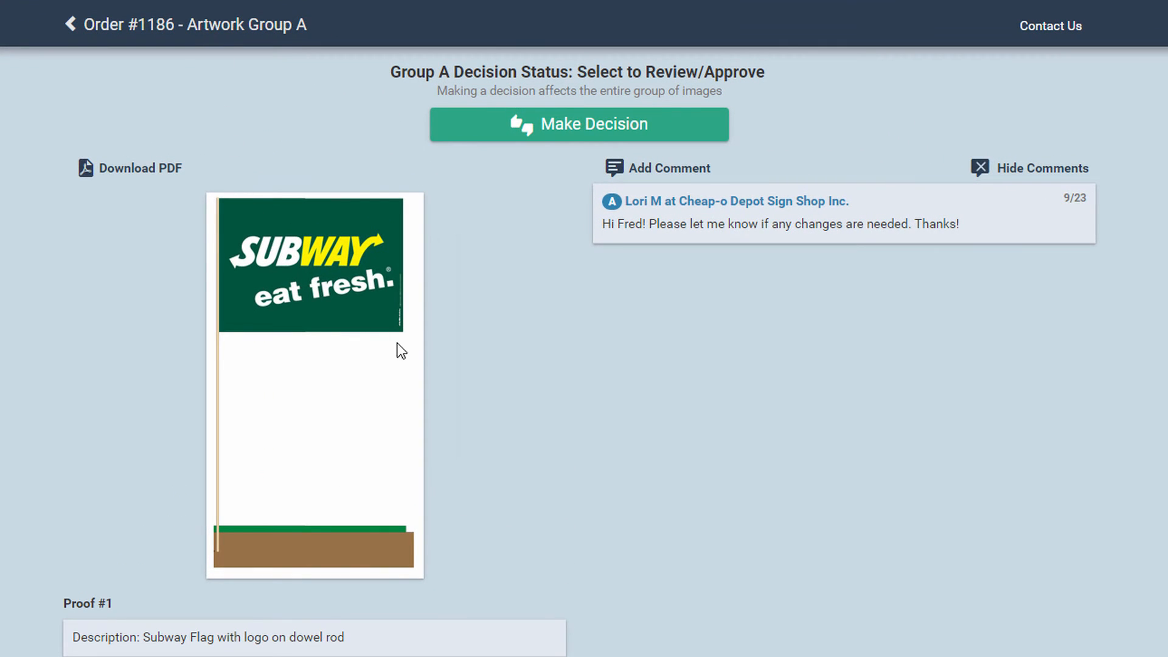
{"action": "key", "text": "alt+Left"}
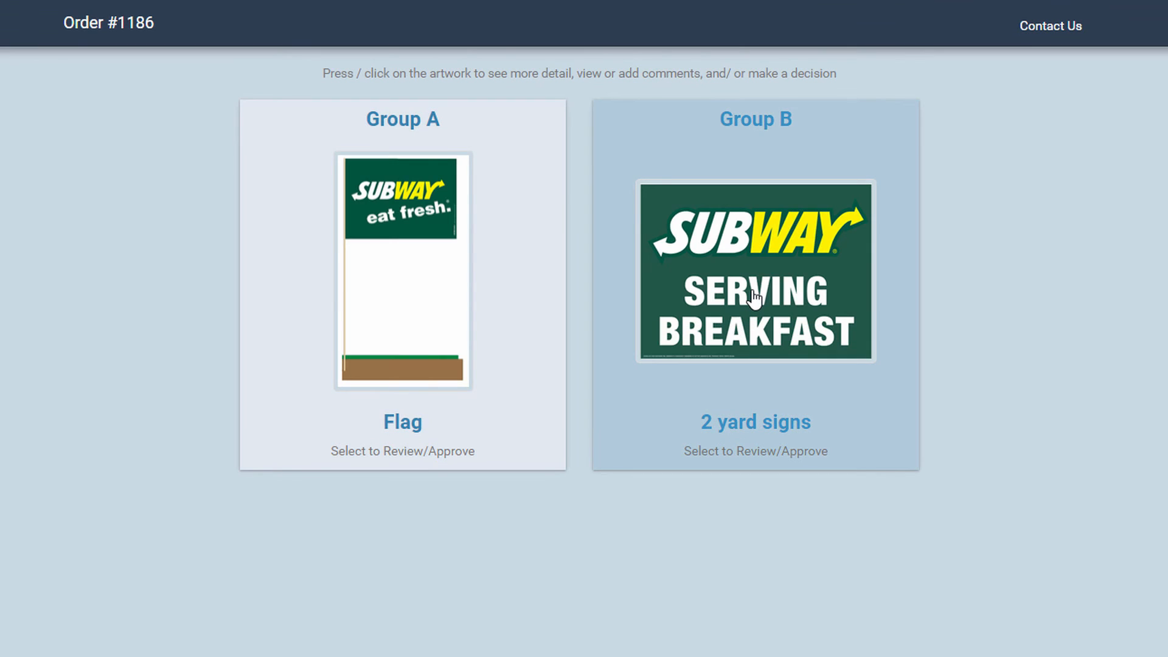
{"action": "left_click", "coordinate": [754, 298]}
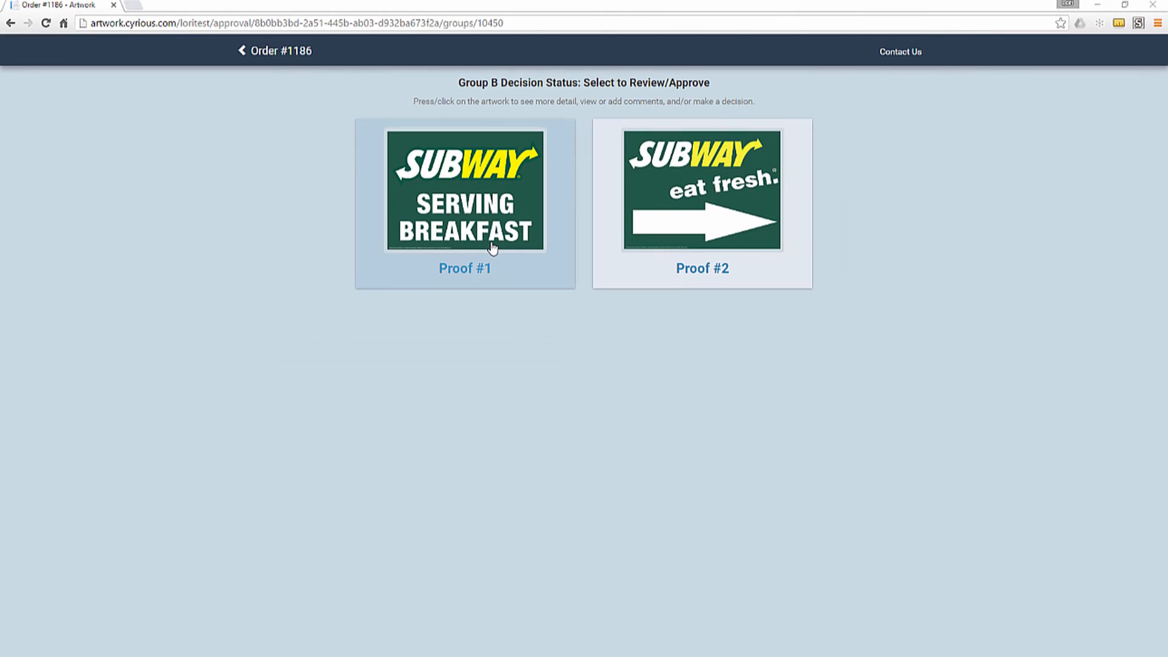
{"action": "left_click", "coordinate": [492, 247]}
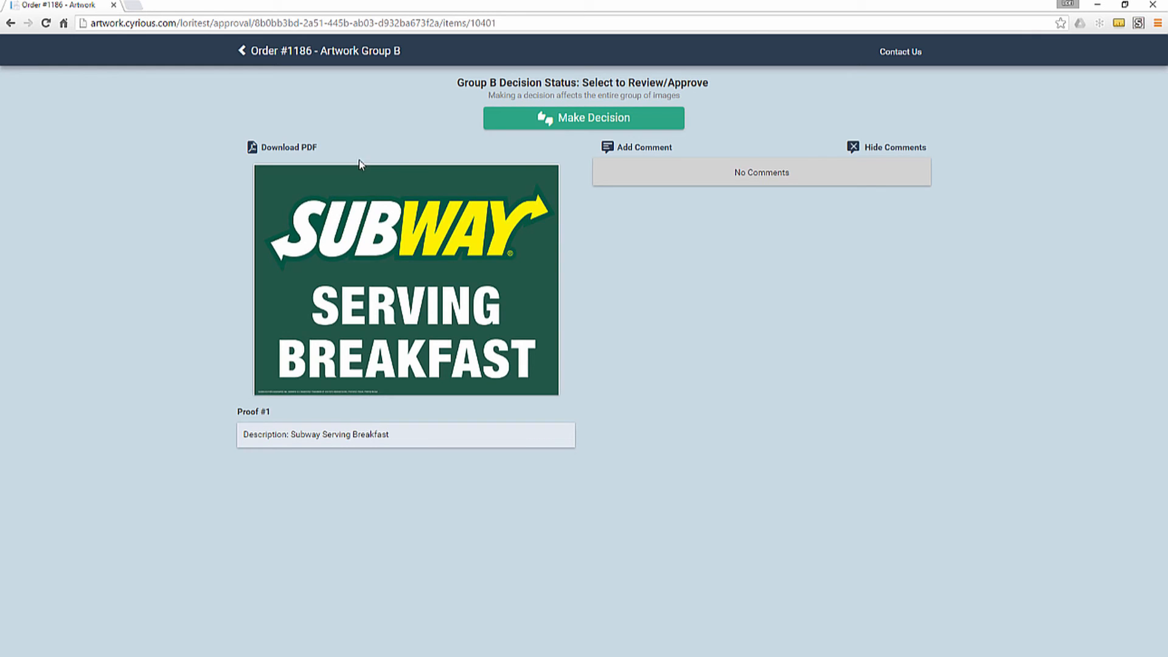
Switch to Cyrious Control and view the Subway Flag files in the Proof folder of Group A within the order's documents
{"action": "mouse_move", "coordinate": [581, 653]}
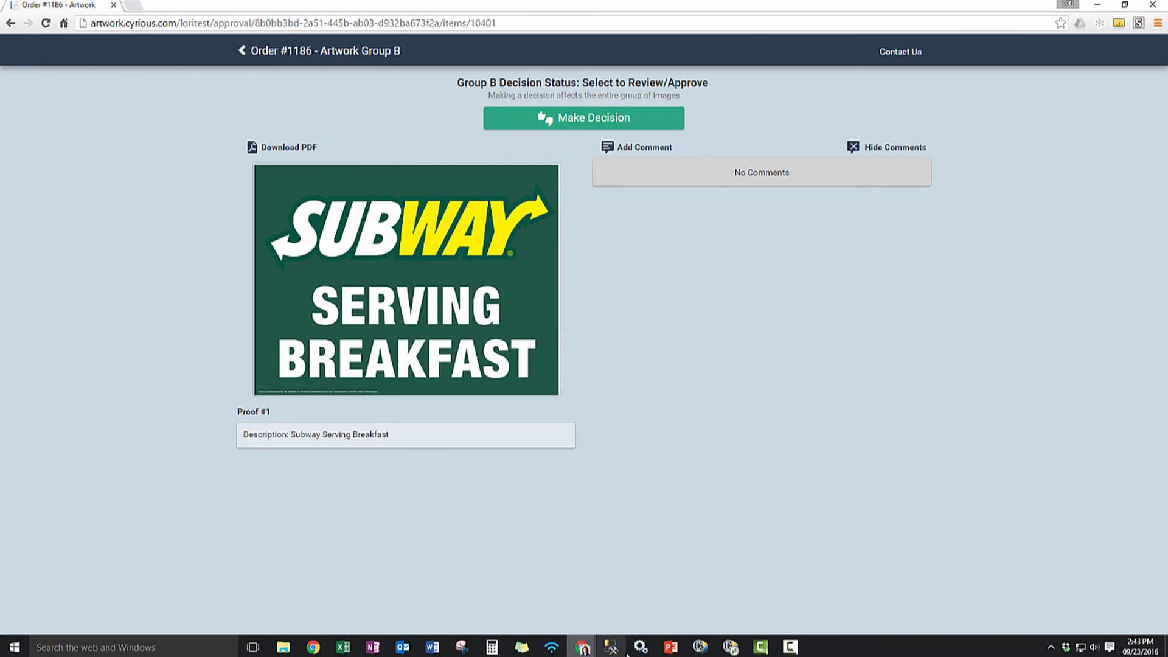
{"action": "left_click", "coordinate": [701, 647]}
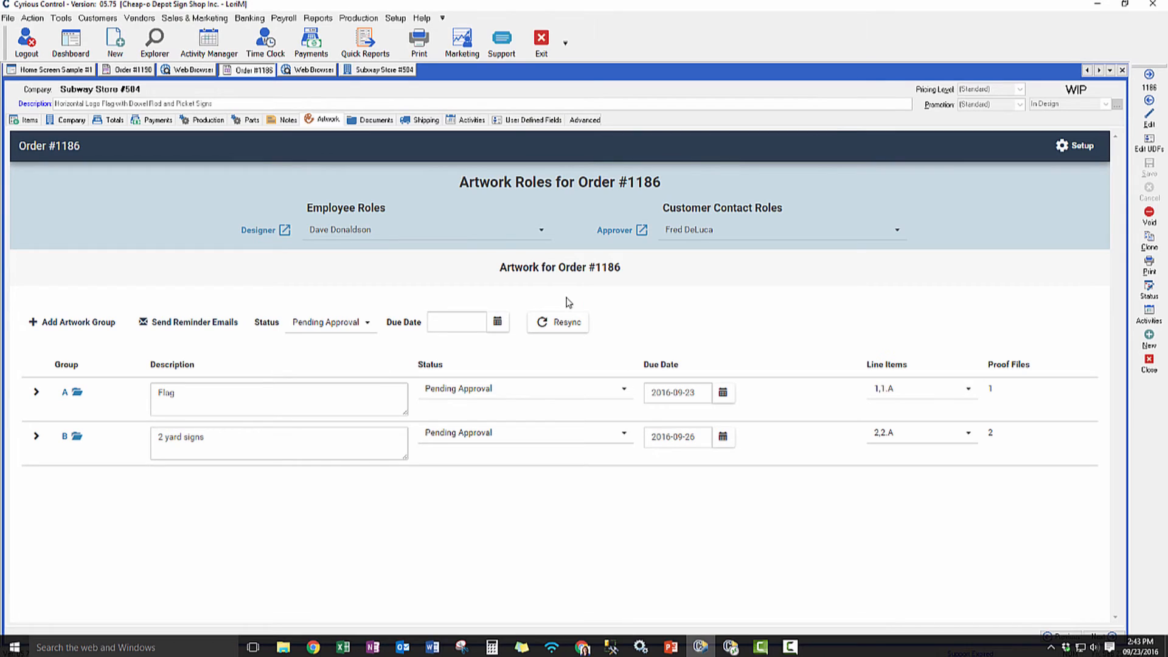
{"action": "left_click", "coordinate": [383, 120]}
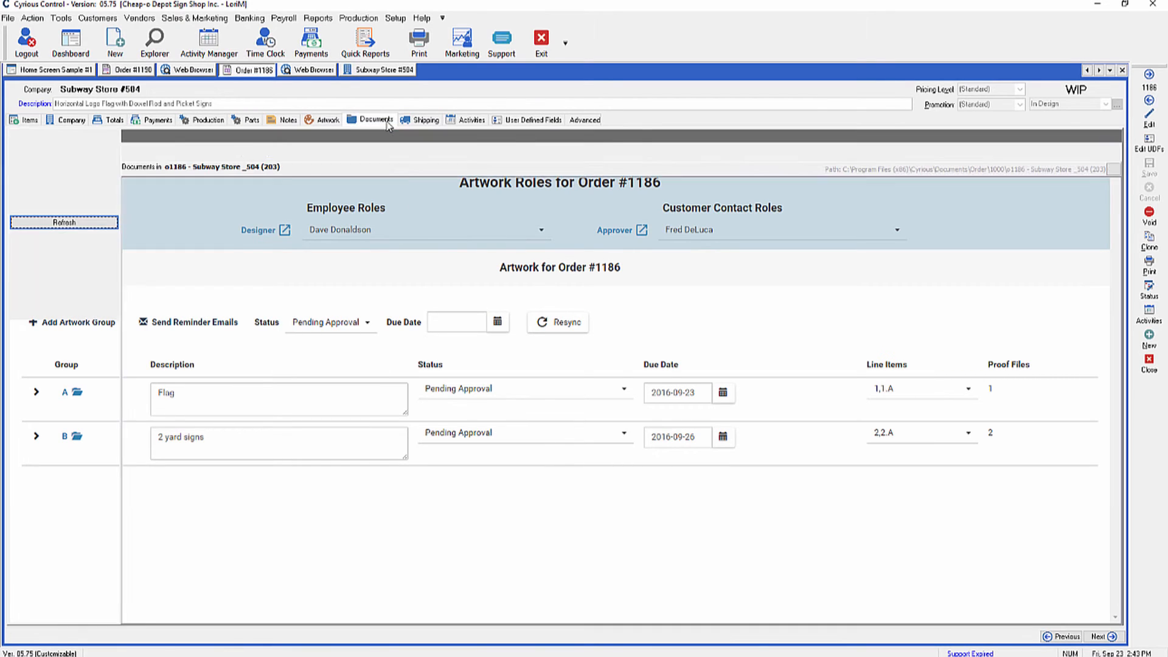
{"action": "double_click", "coordinate": [149, 198]}
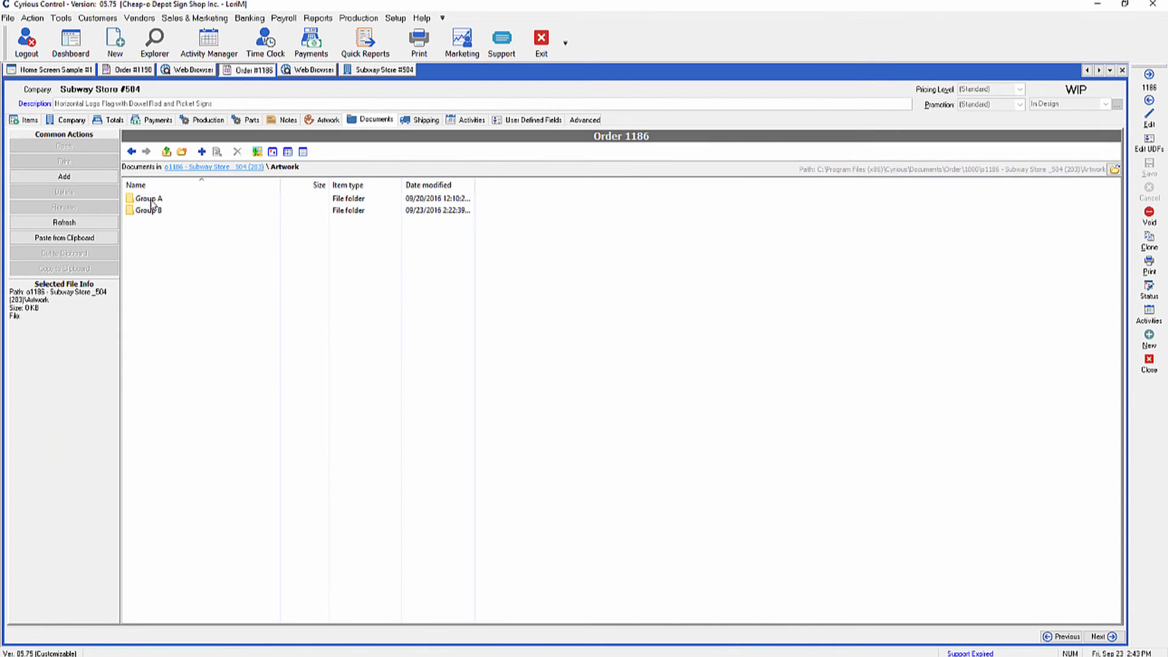
{"action": "double_click", "coordinate": [151, 199]}
{"action": "double_click", "coordinate": [152, 201]}
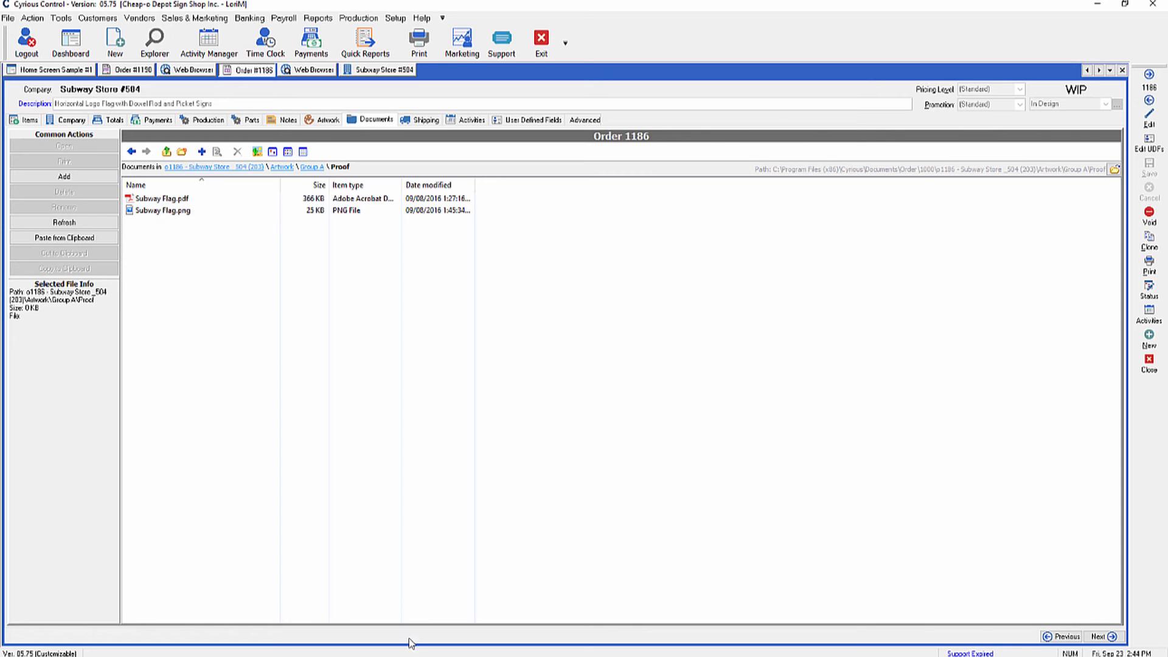
Switch back to the approval page in Chrome, view the Subway Serving Breakfast proof's PDF, and return to the proof page
{"action": "mouse_move", "coordinate": [411, 656]}
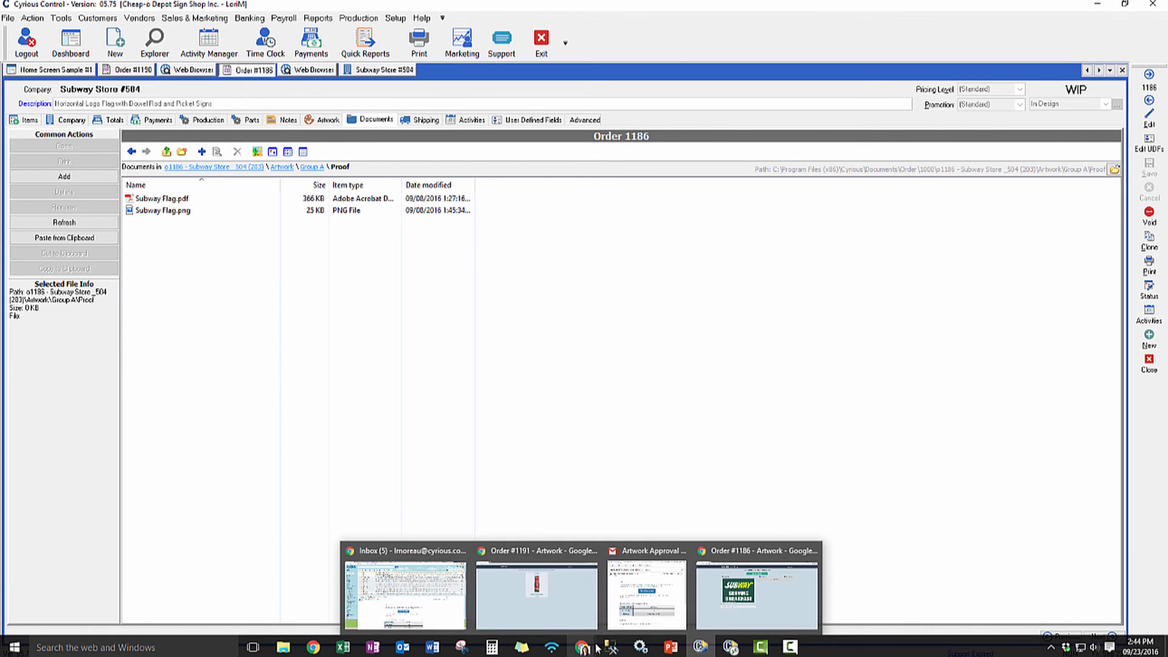
{"action": "mouse_move", "coordinate": [585, 647]}
{"action": "left_click", "coordinate": [752, 608]}
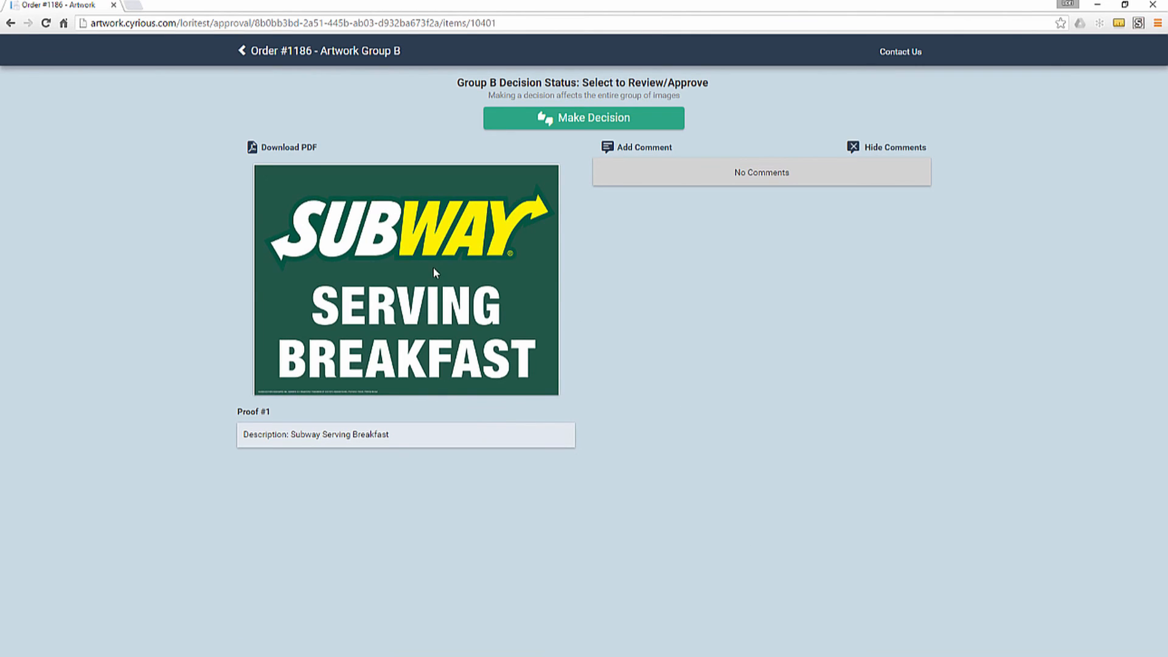
{"action": "left_click", "coordinate": [269, 148]}
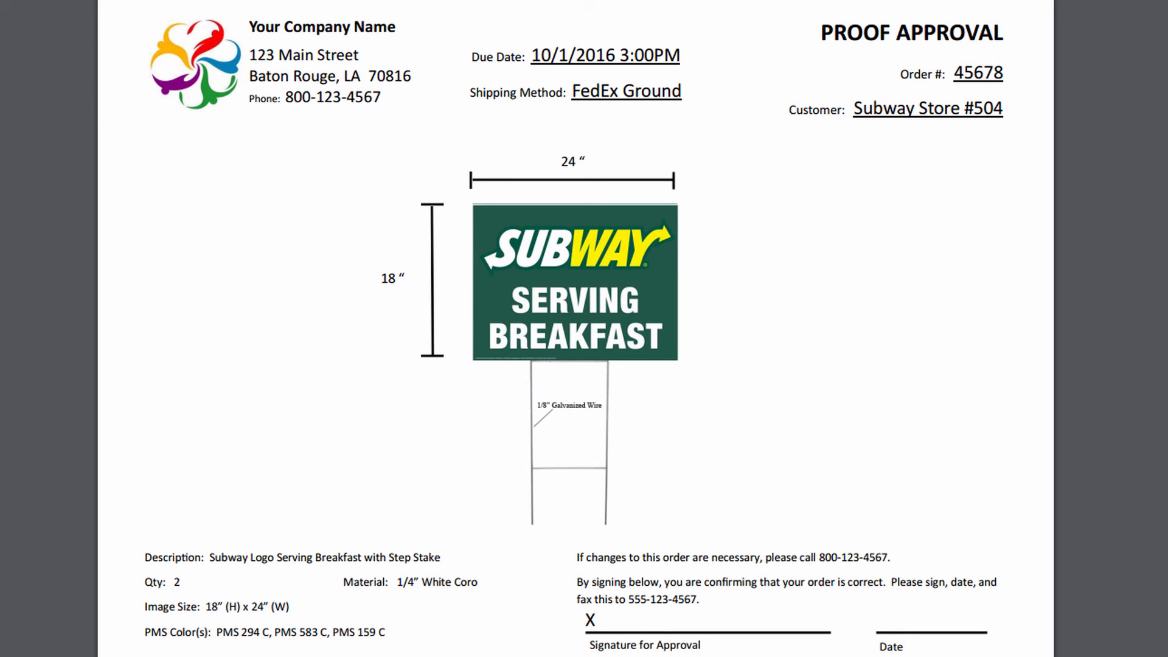
{"action": "left_click", "coordinate": [71, 7]}
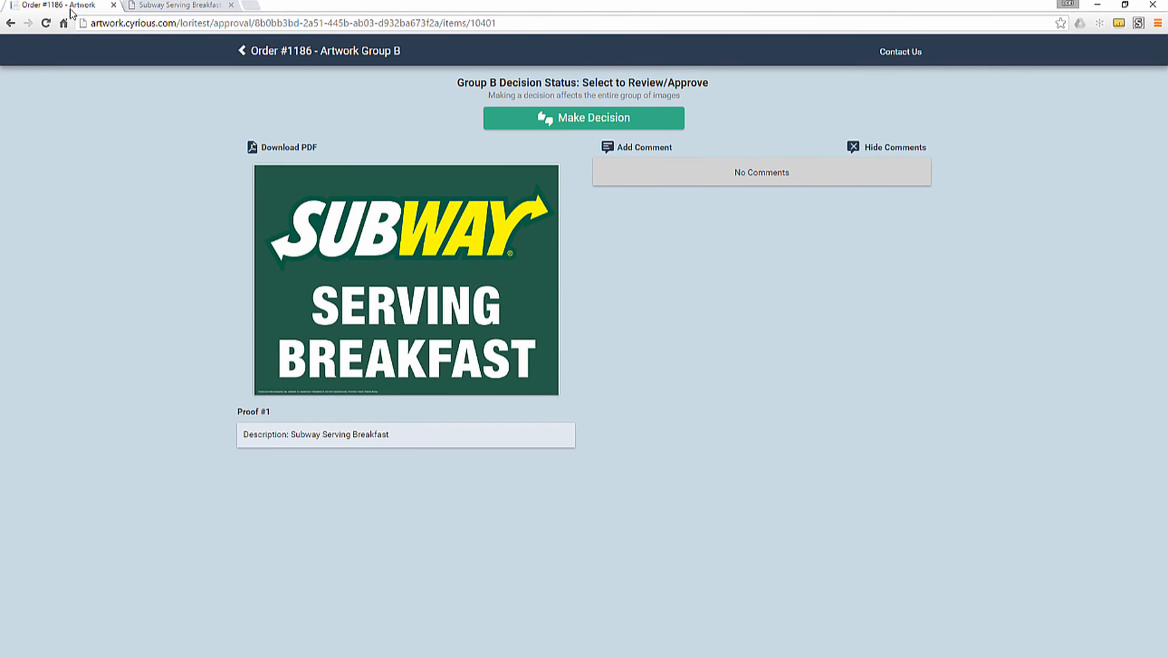
Submit a "Stop – Call Me!" decision for Group B with the comment "Need to change the green color"
{"action": "left_click", "coordinate": [637, 150]}
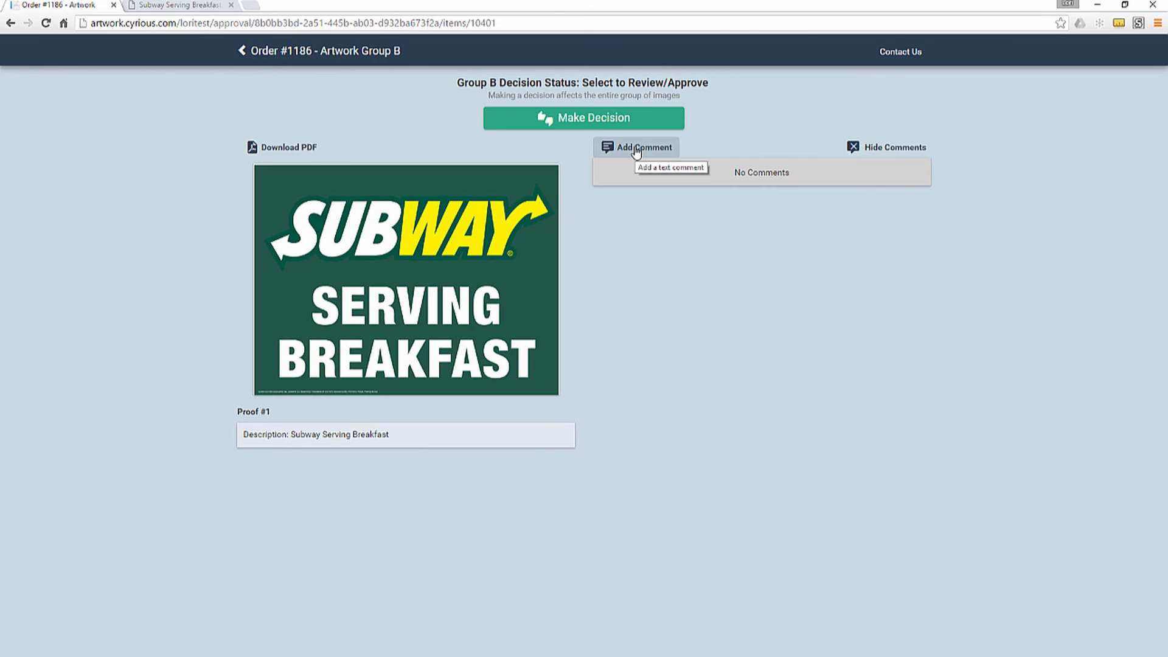
{"action": "left_click", "coordinate": [603, 122]}
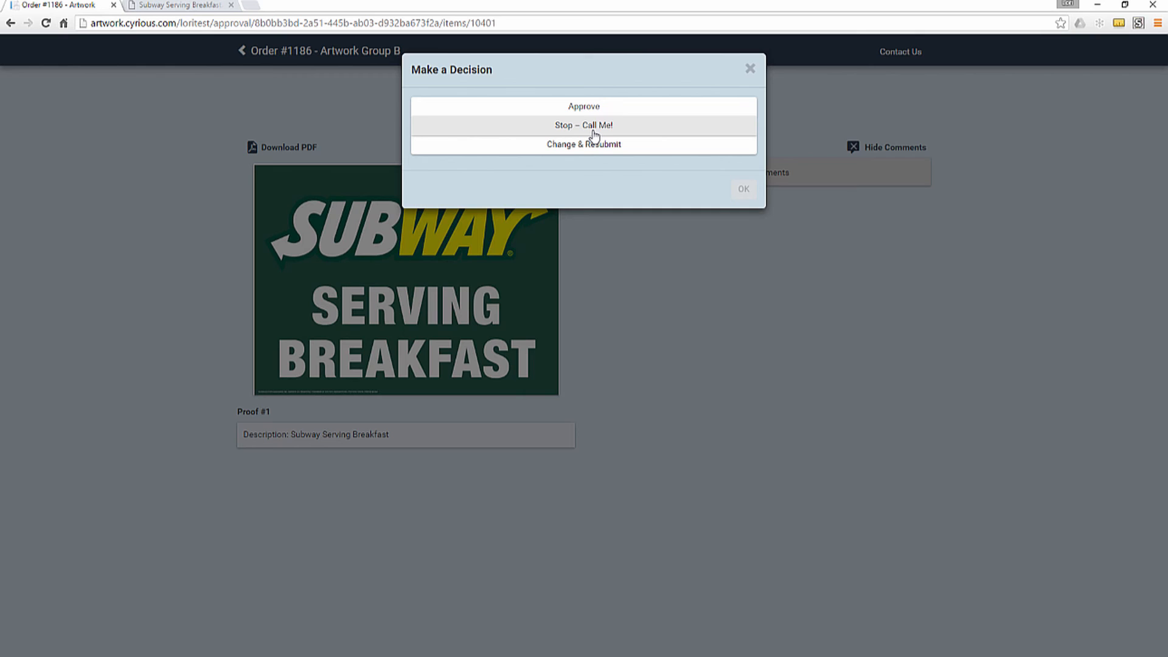
{"action": "left_click", "coordinate": [594, 131]}
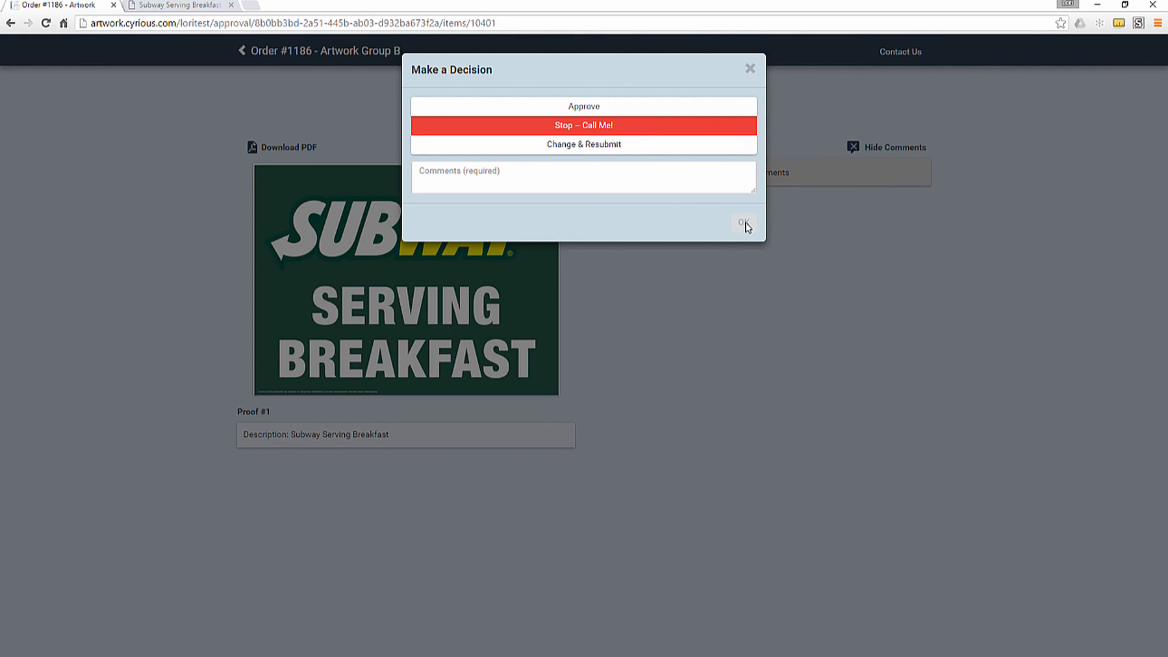
{"action": "left_click", "coordinate": [725, 174]}
{"action": "type", "text": "Need to change the"}
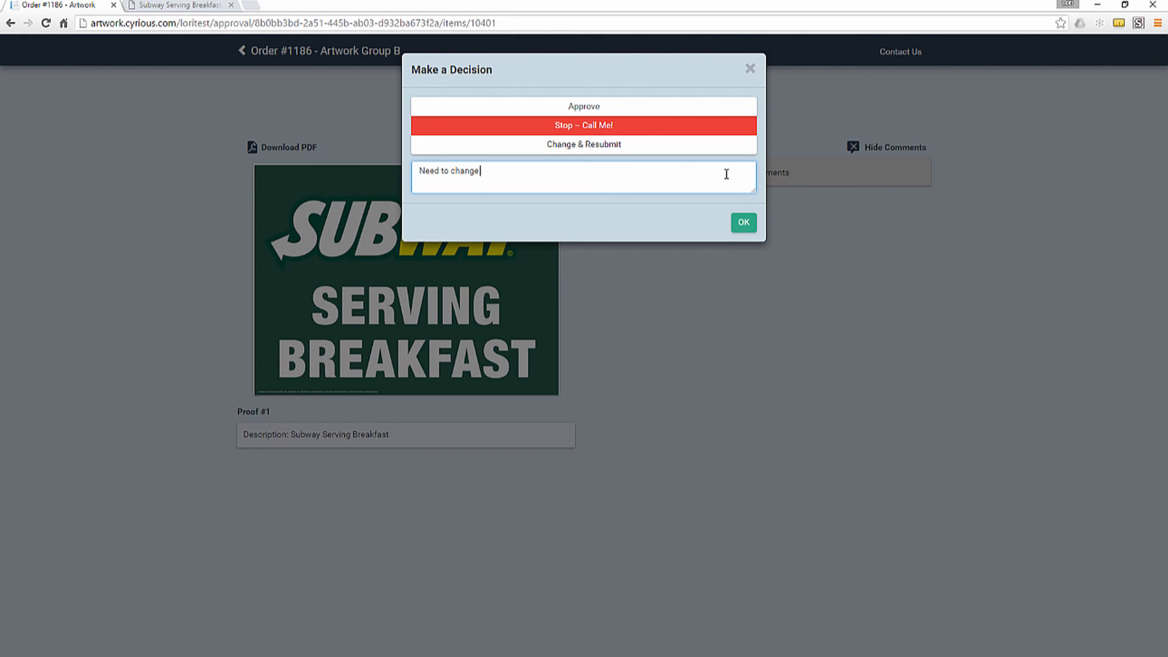
{"action": "type", "text": " green color"}
{"action": "left_click", "coordinate": [742, 222]}
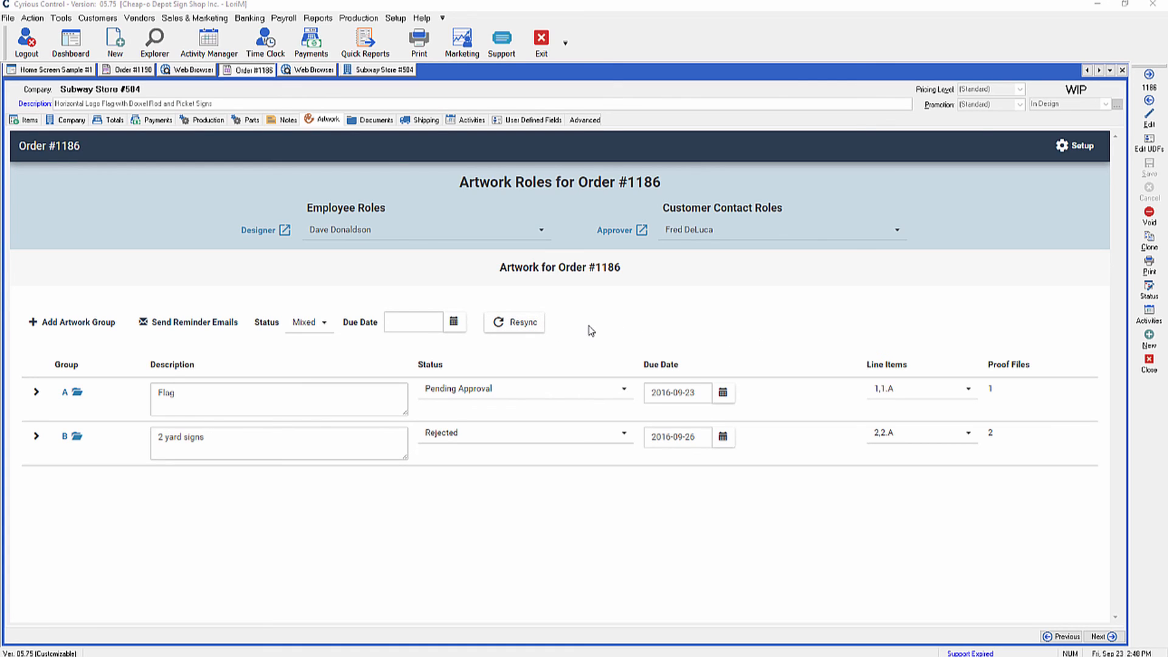
Add a third artwork group to the order in Cyrious Control and check the group folders in its Artwork documents folder
{"action": "left_click", "coordinate": [71, 329]}
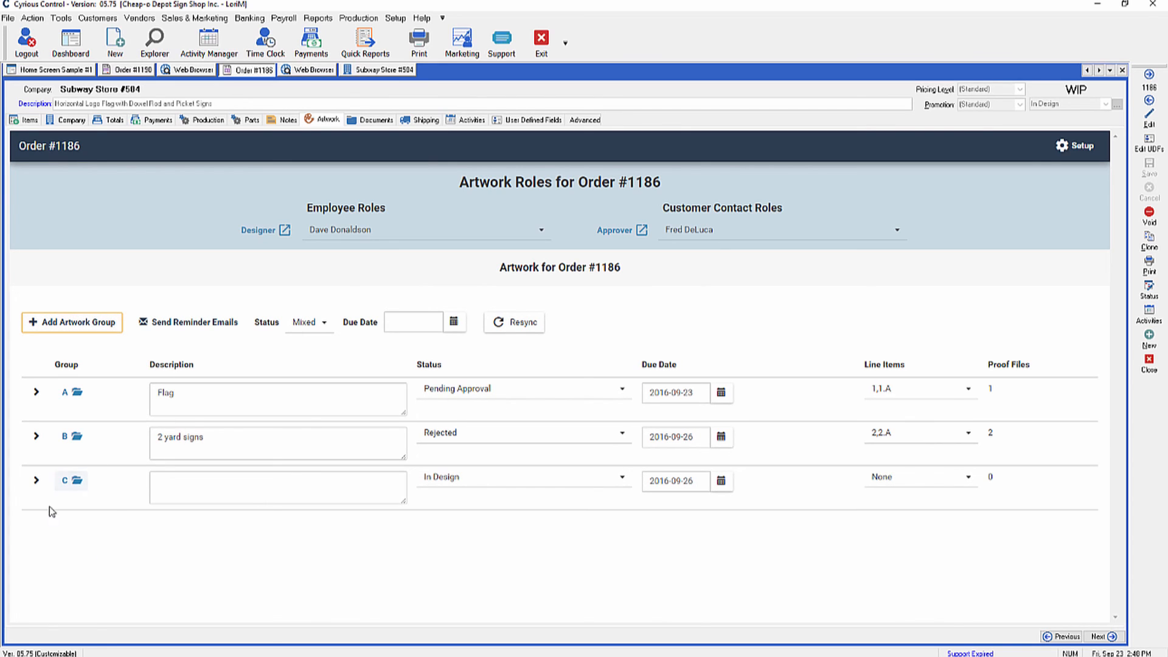
{"action": "left_click", "coordinate": [374, 121]}
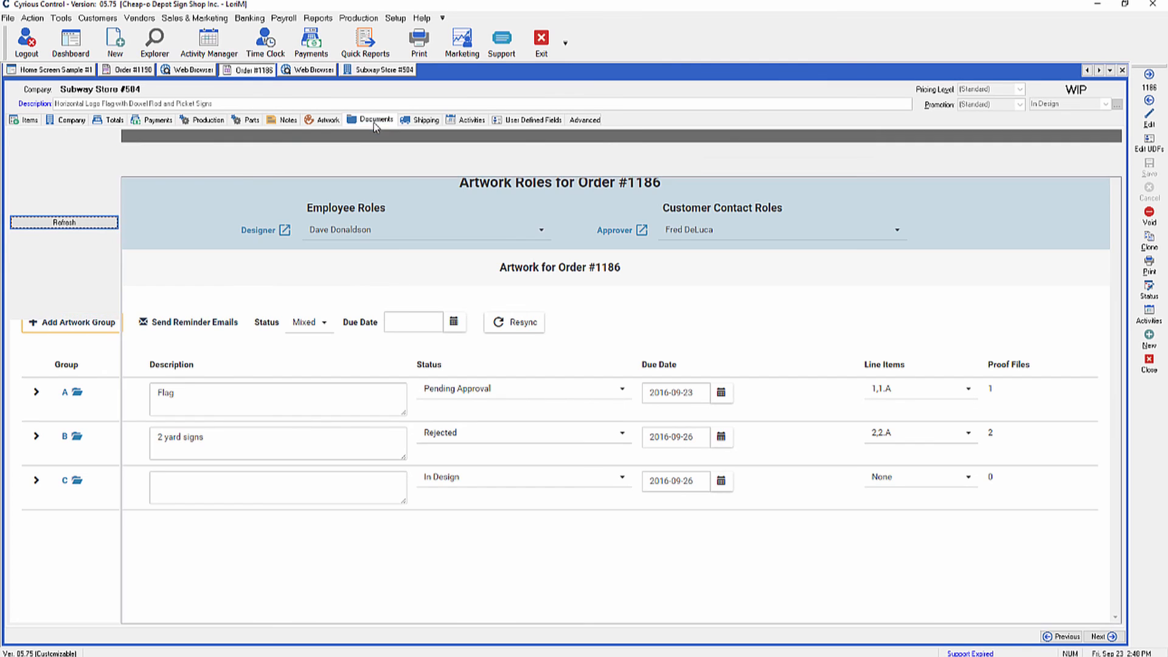
{"action": "double_click", "coordinate": [162, 198]}
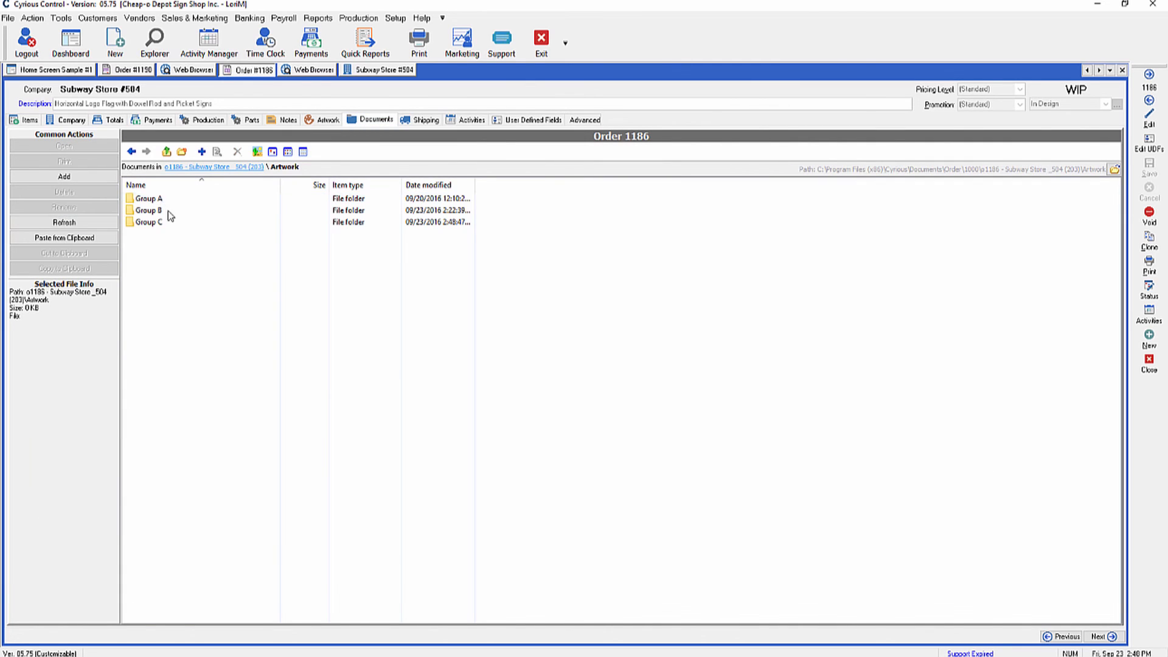
{"action": "left_click", "coordinate": [328, 121]}
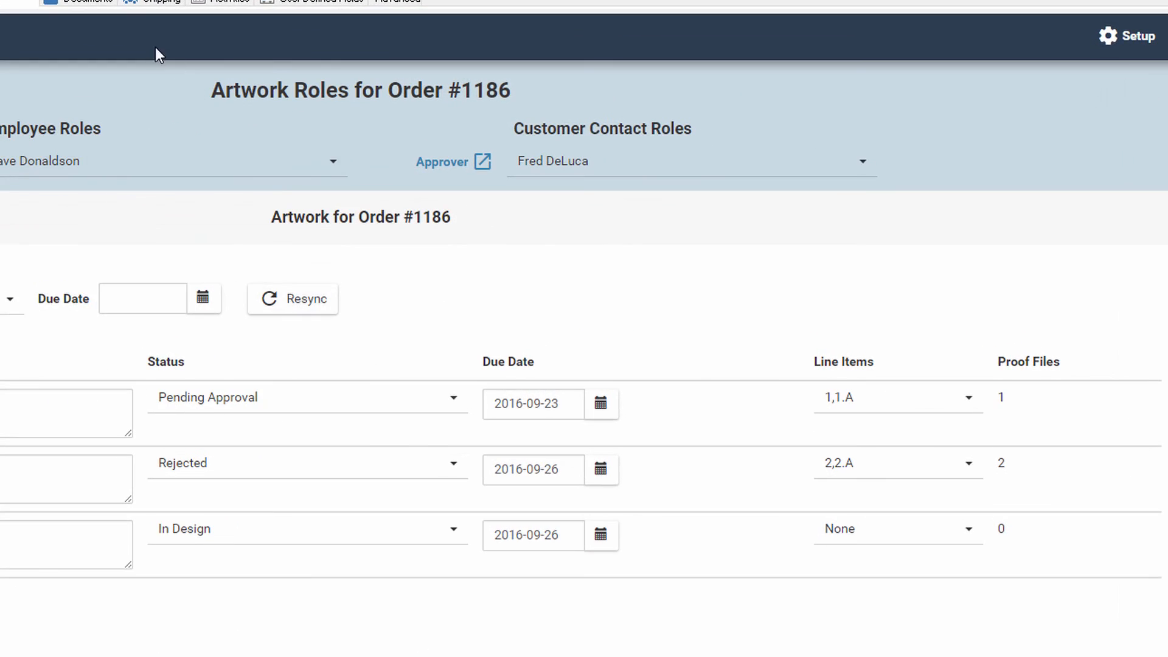
Review the PDF and PNG in Group A's Proof folder again and return to the order's artwork overview
{"action": "left_click", "coordinate": [97, 3]}
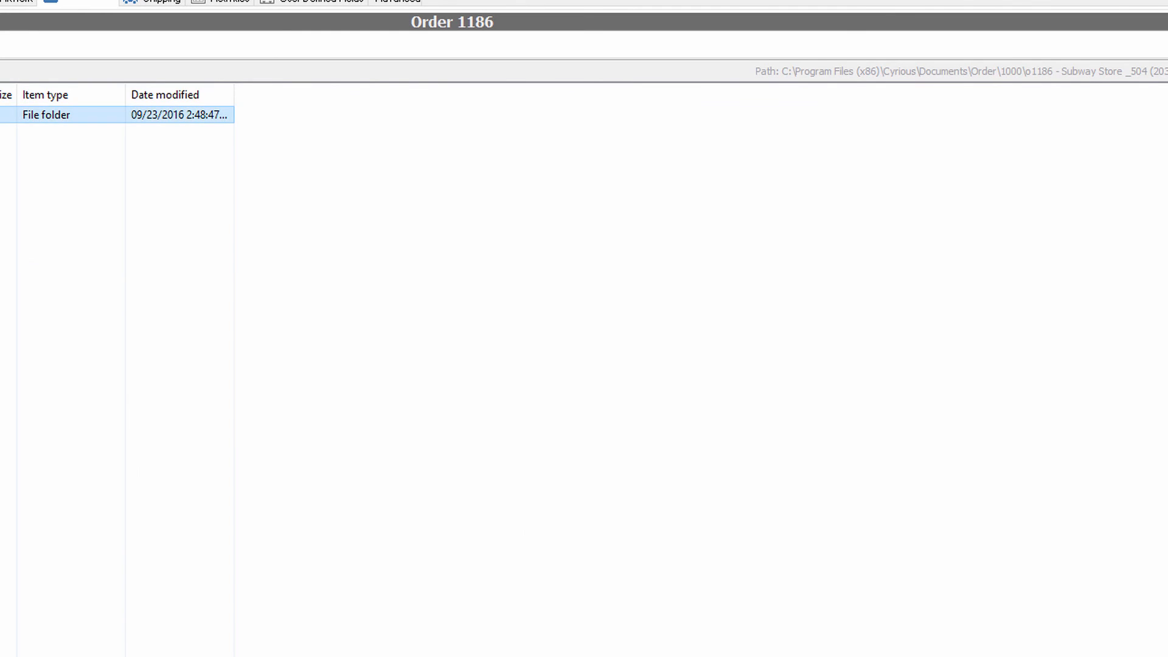
{"action": "double_click", "coordinate": [3, 115]}
{"action": "double_click", "coordinate": [2, 115]}
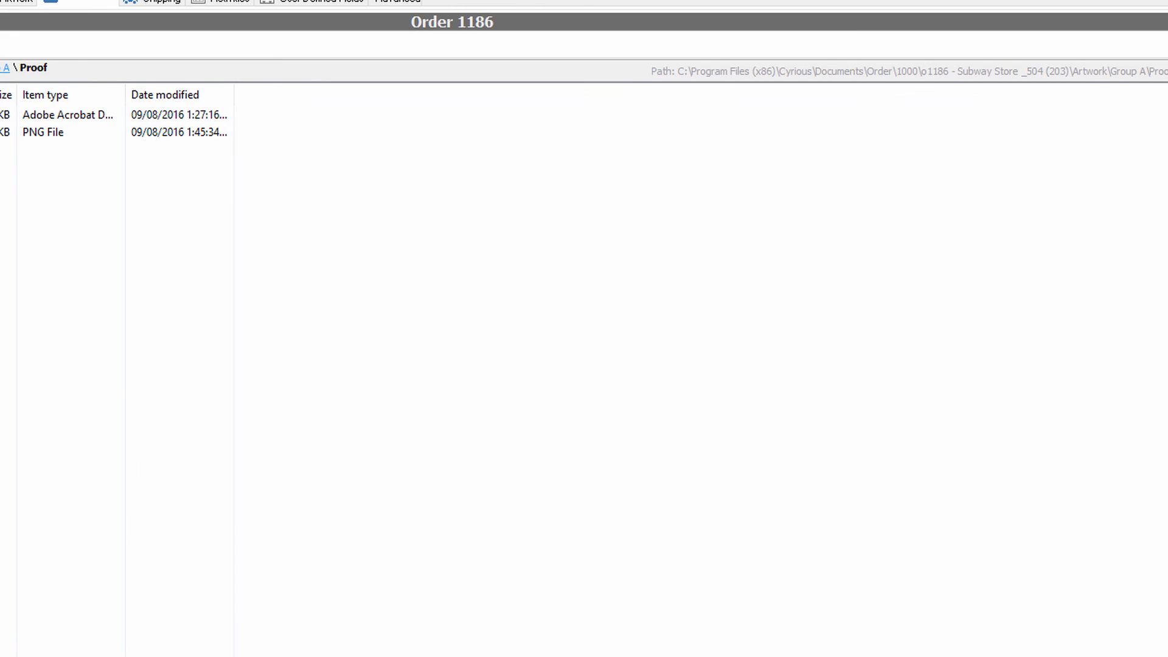
{"action": "left_click", "coordinate": [6, 3]}
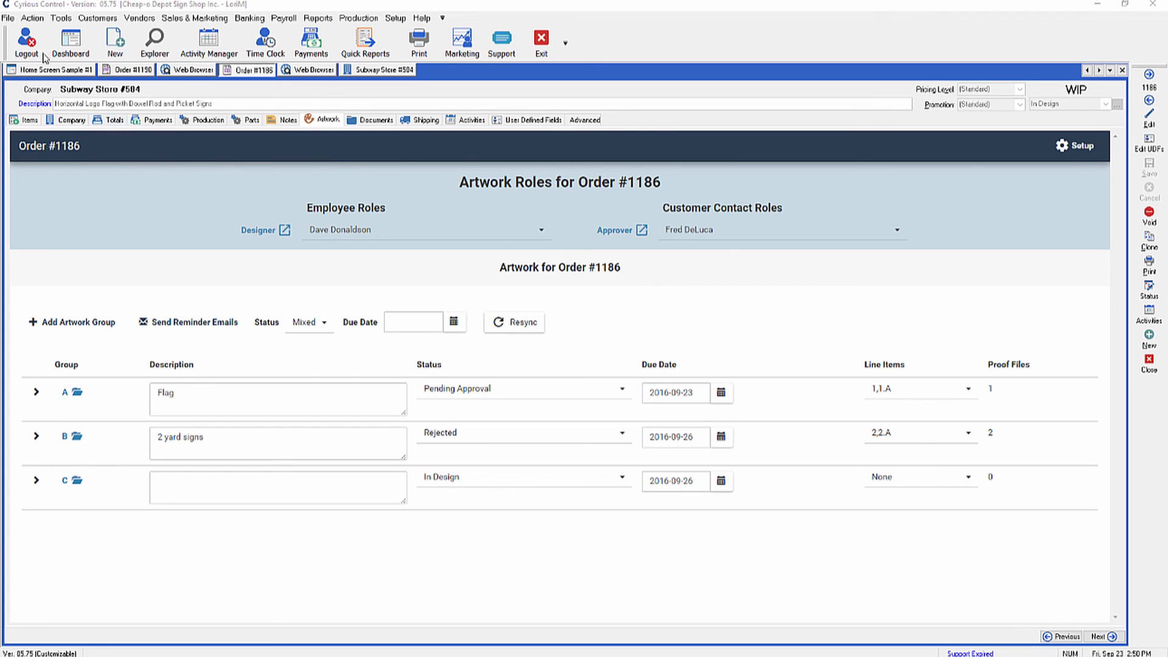
Open the Artwork Approval dashboard
{"action": "left_click", "coordinate": [98, 44]}
{"action": "left_click", "coordinate": [90, 43]}
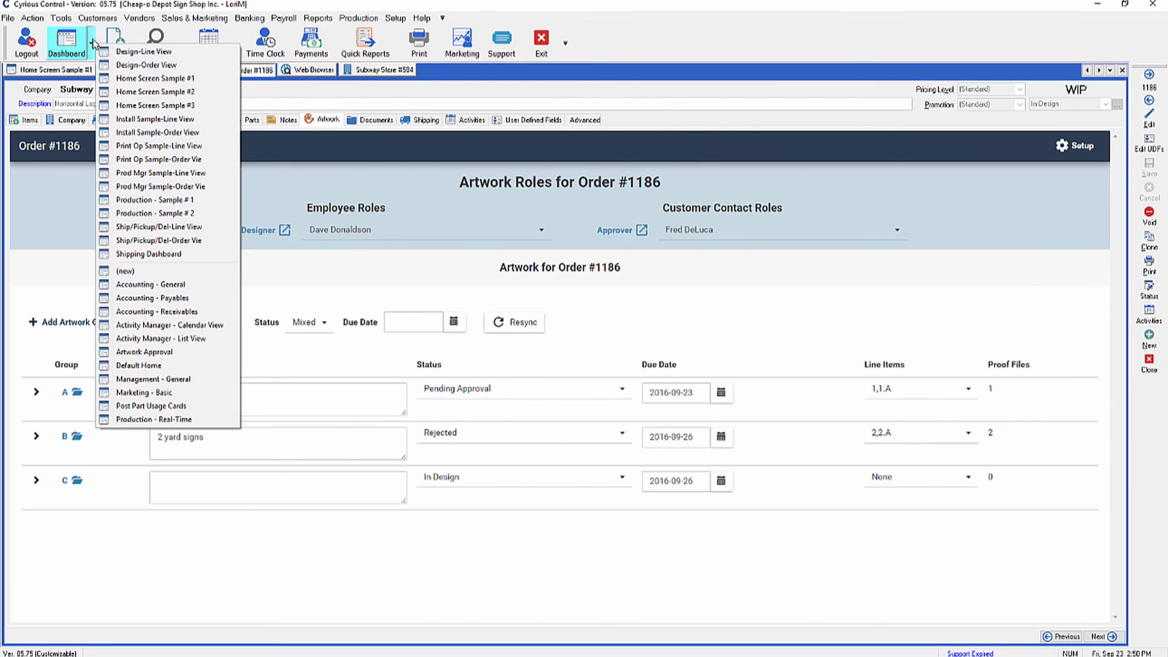
{"action": "left_click", "coordinate": [156, 353]}
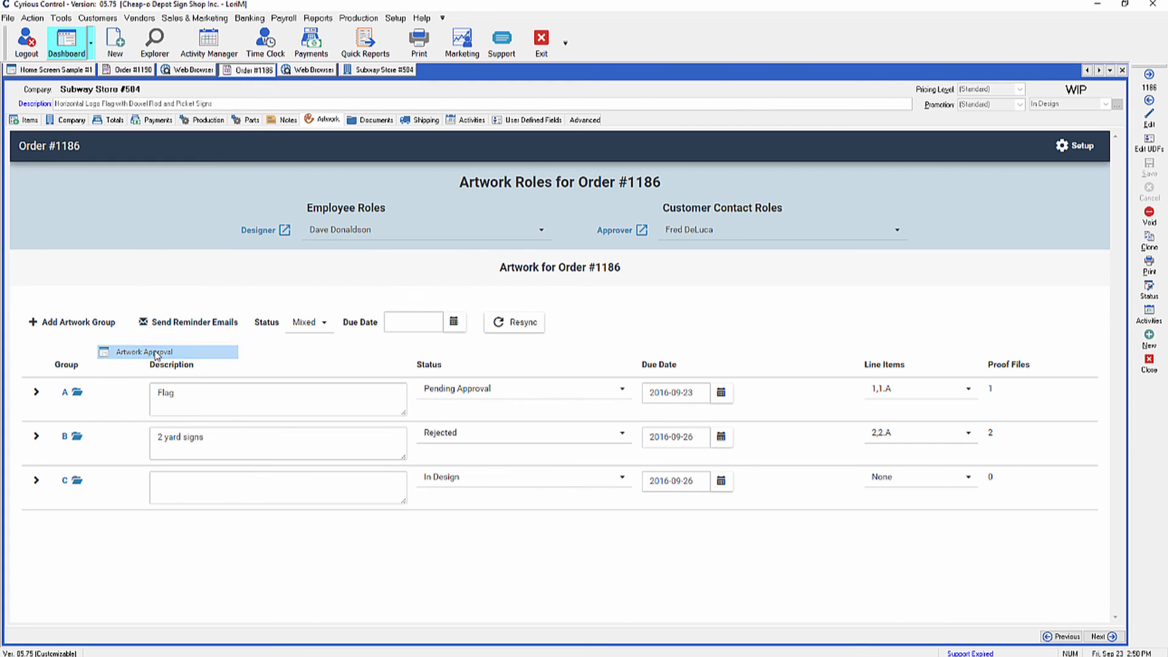